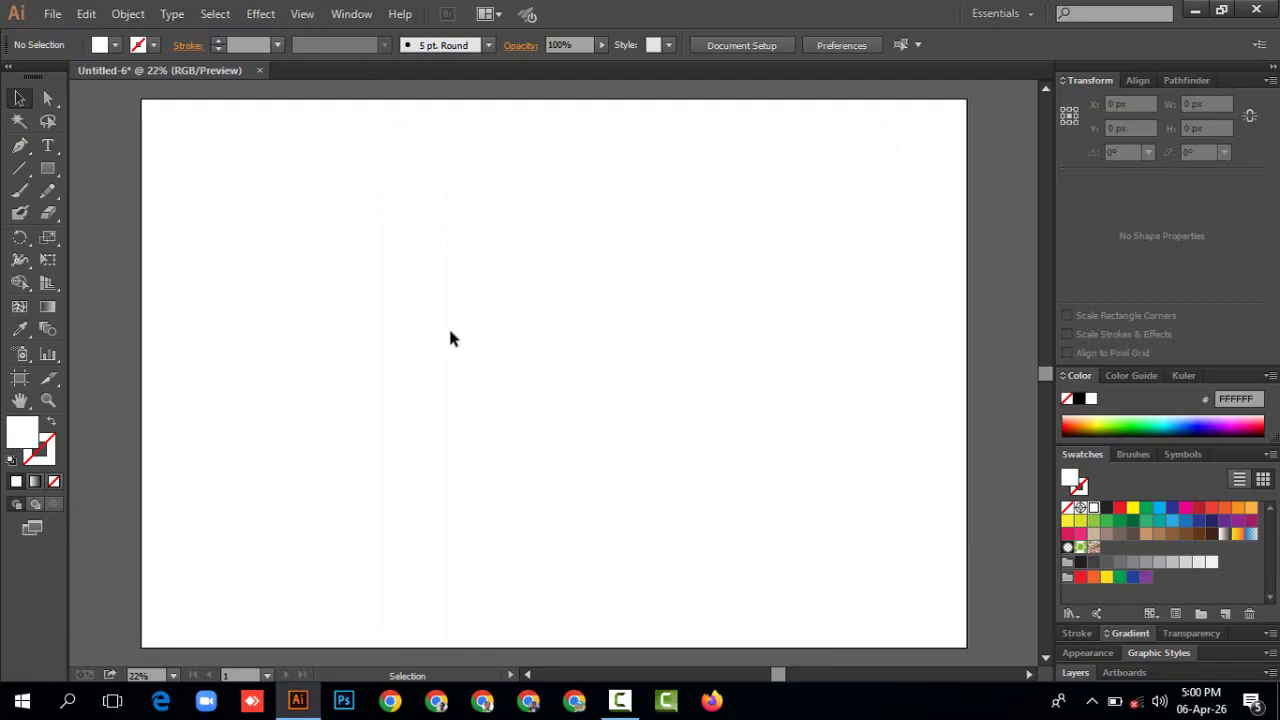
Step: Draw a rectangle 10 px wide and 100 px high on the artboard using exact dimensions
scroll(450, 338, down, 1)
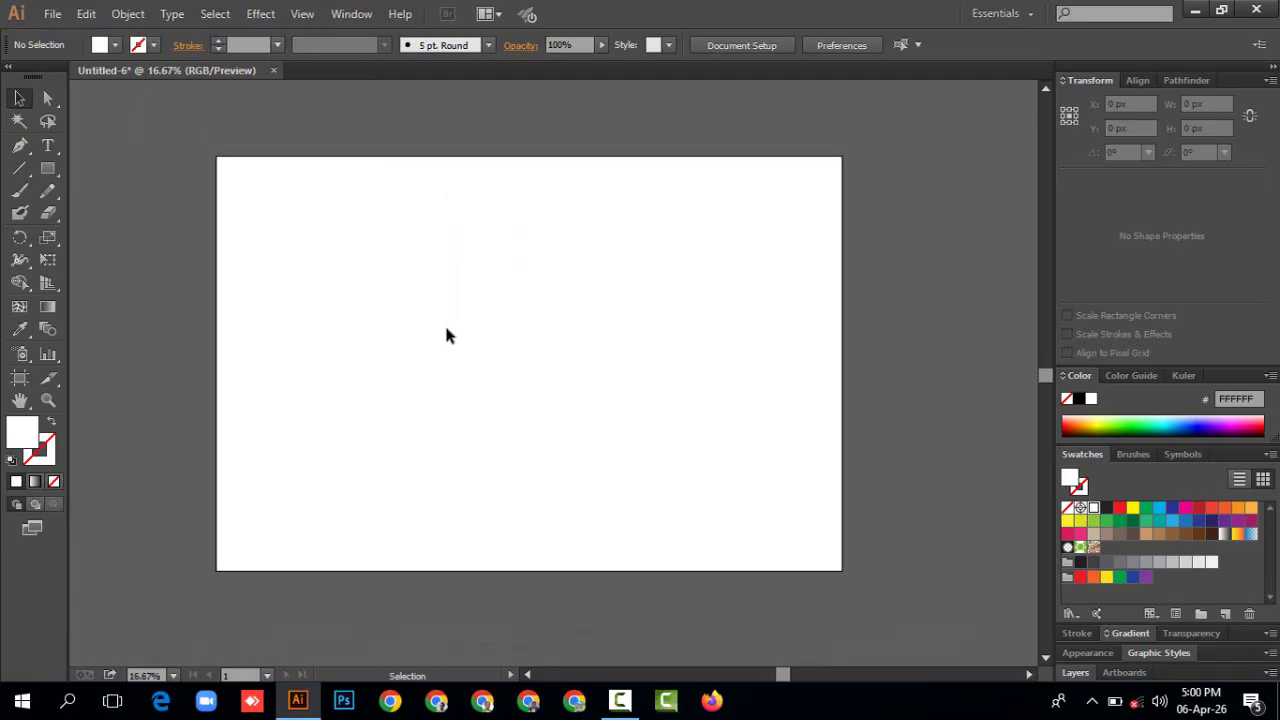
scroll(447, 328, up, 1)
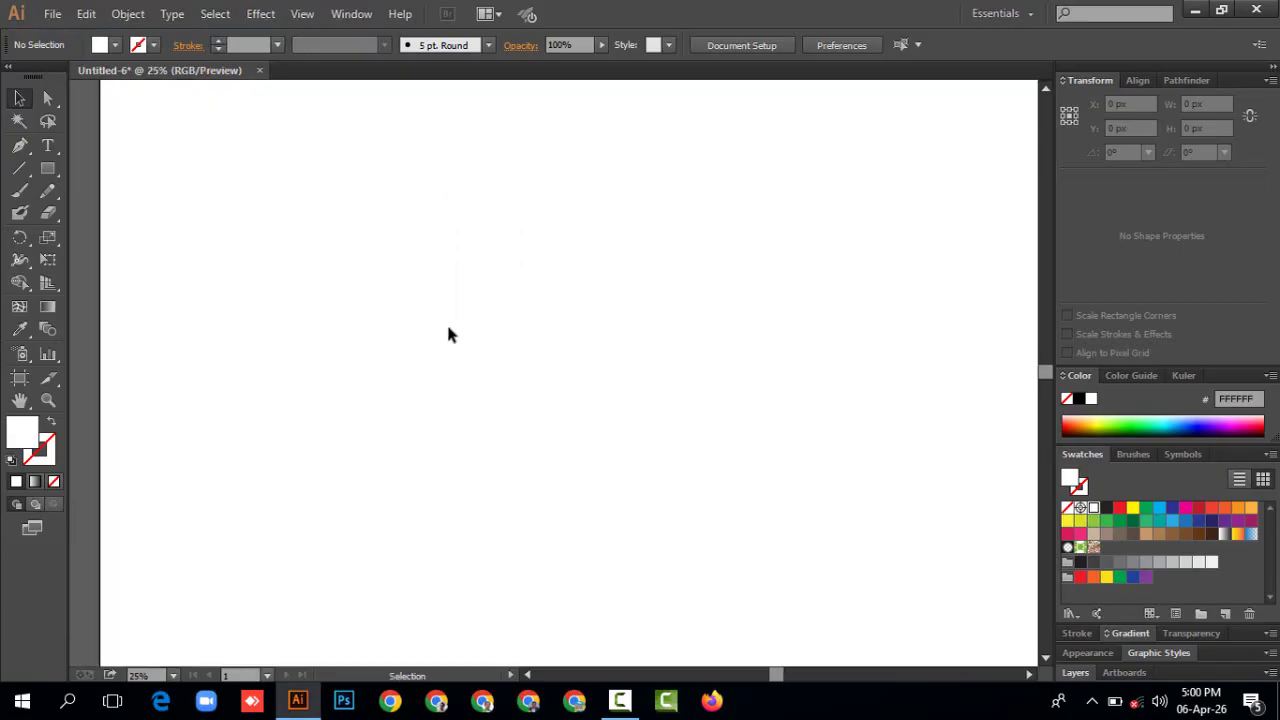
click(52, 171)
click(140, 168)
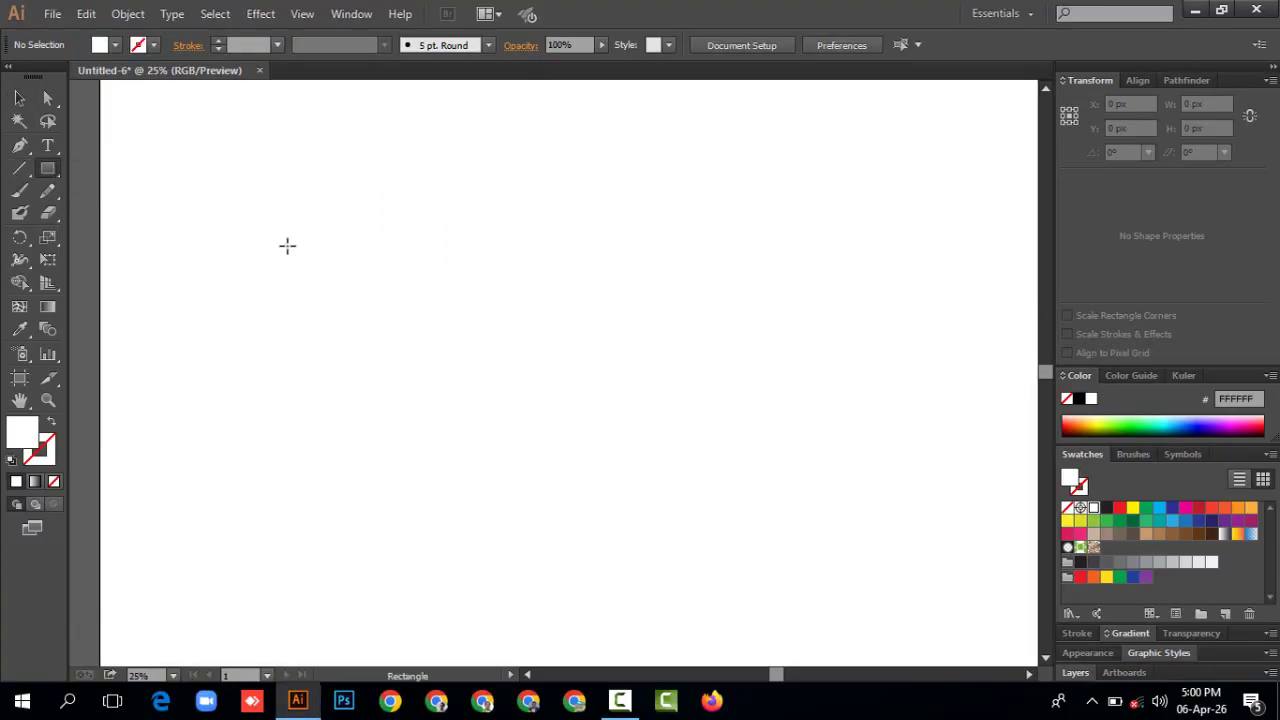
right_click(381, 337)
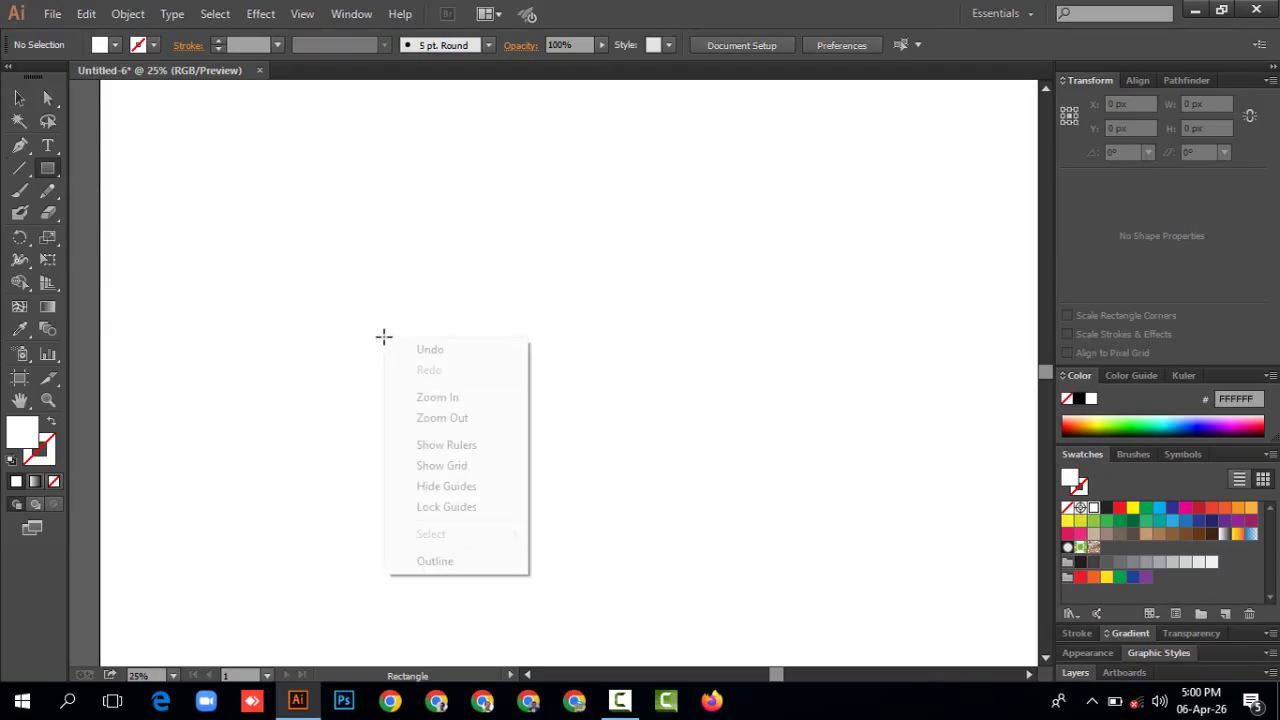
click(370, 332)
click(370, 332)
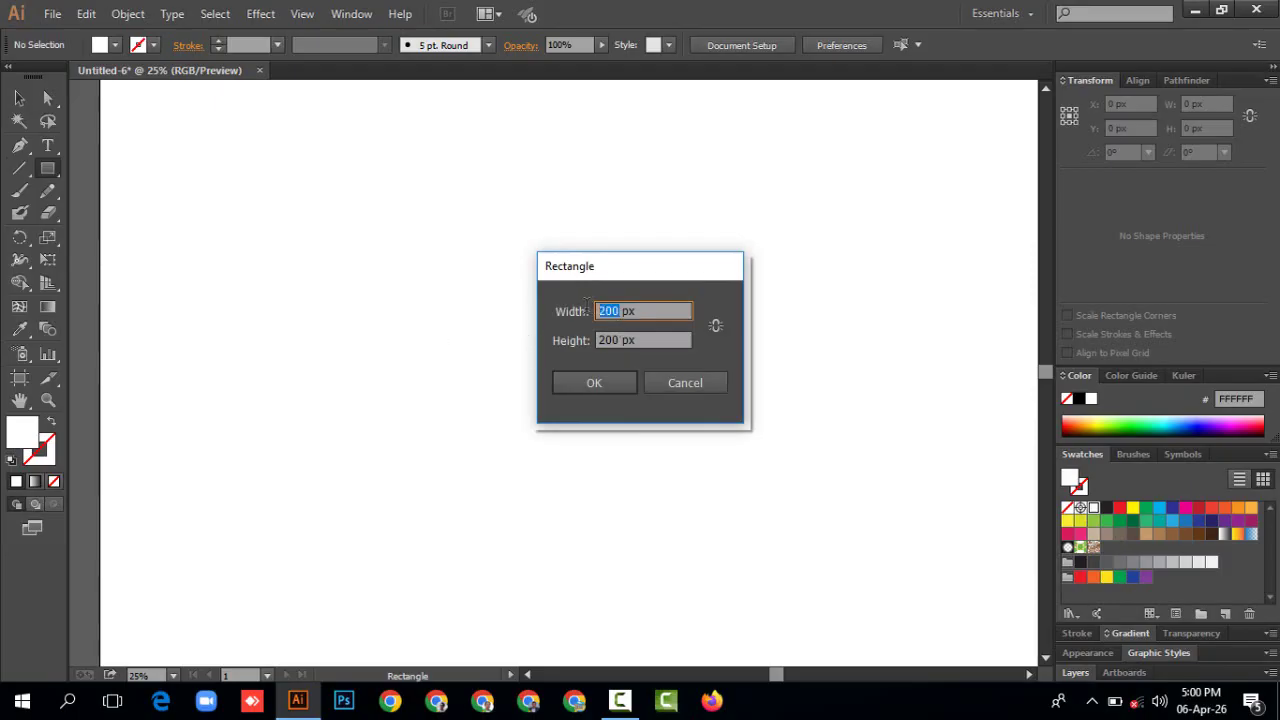
mouse_move(597, 311)
mouse_down()
mouse_move(626, 311)
mouse_move(614, 311)
mouse_up()
text(1)
double_click(616, 339)
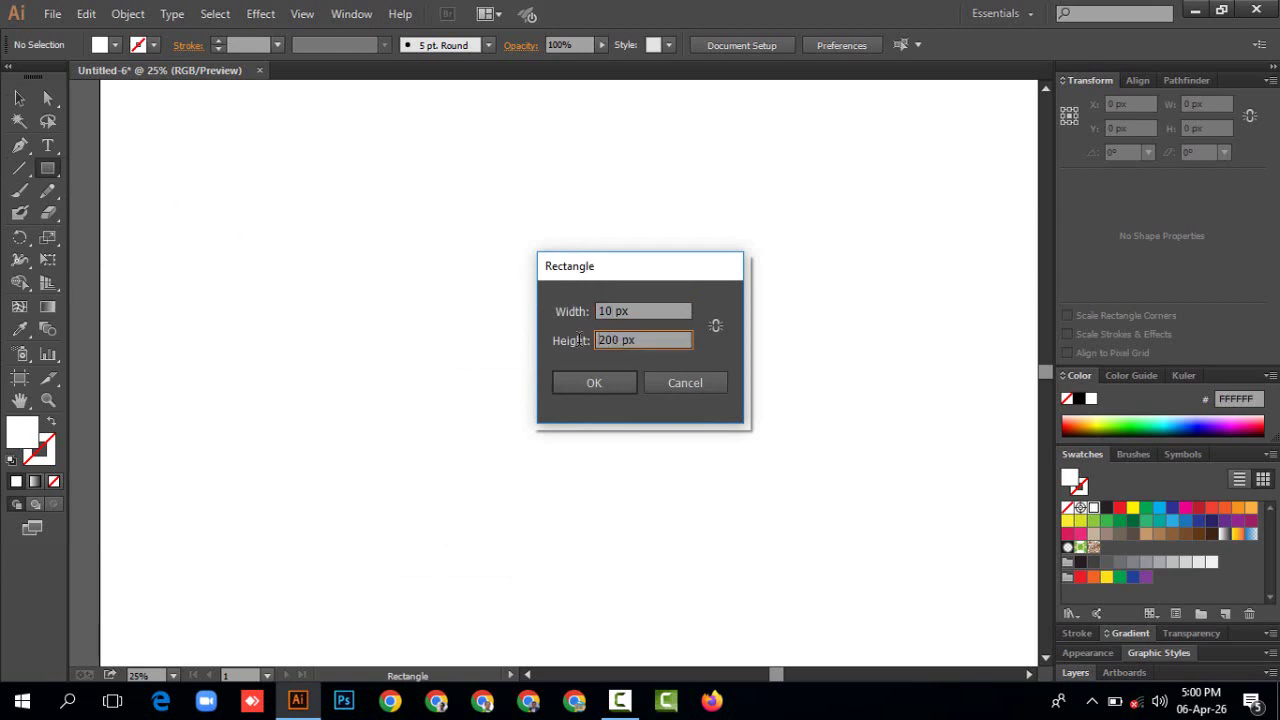
text(100)
click(590, 383)
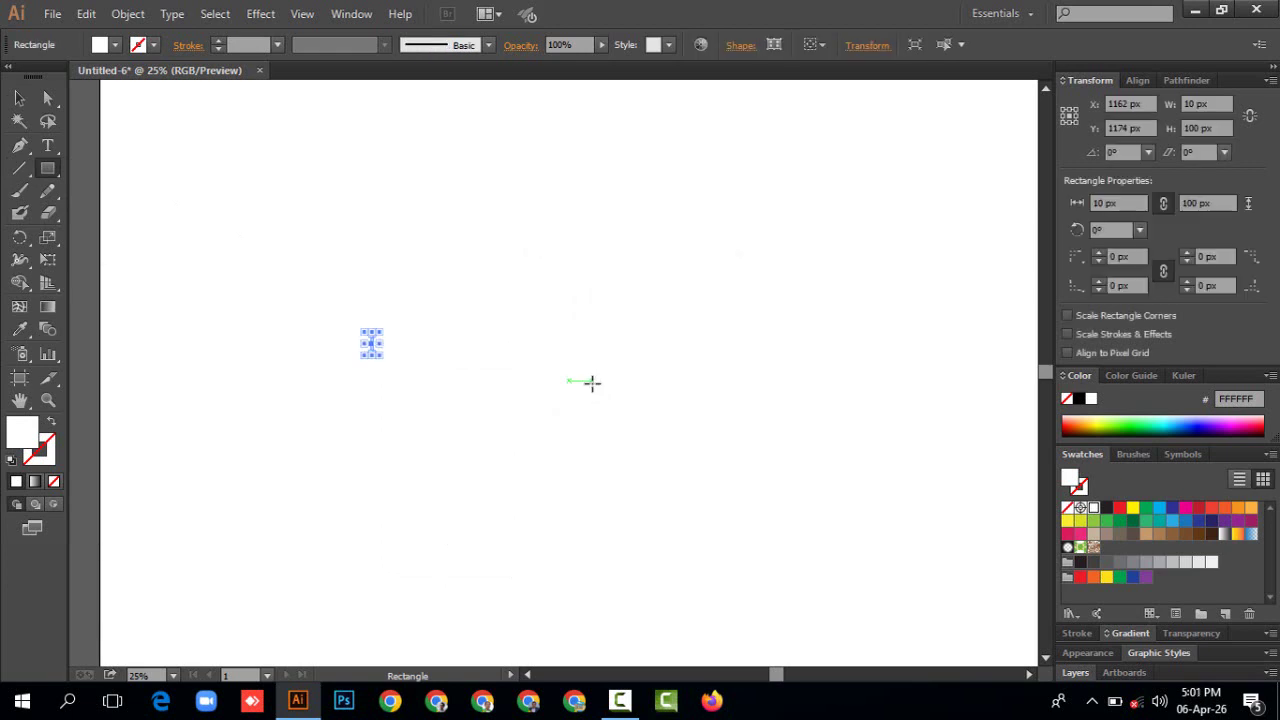
Step: Fill the thin rectangle with light orange (FBB040) and move it to about X 1295.5 px, Y 1179.5 px
click(19, 98)
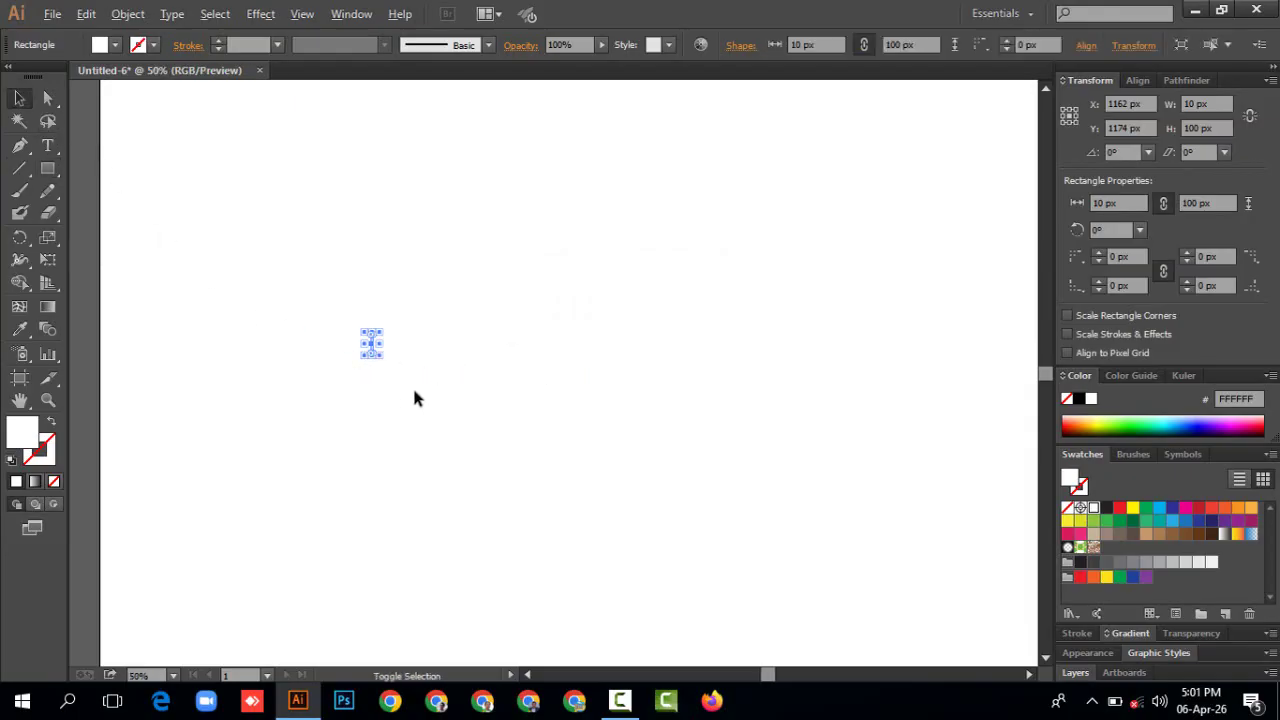
scroll(414, 396, up, 3)
scroll(415, 393, up, 2)
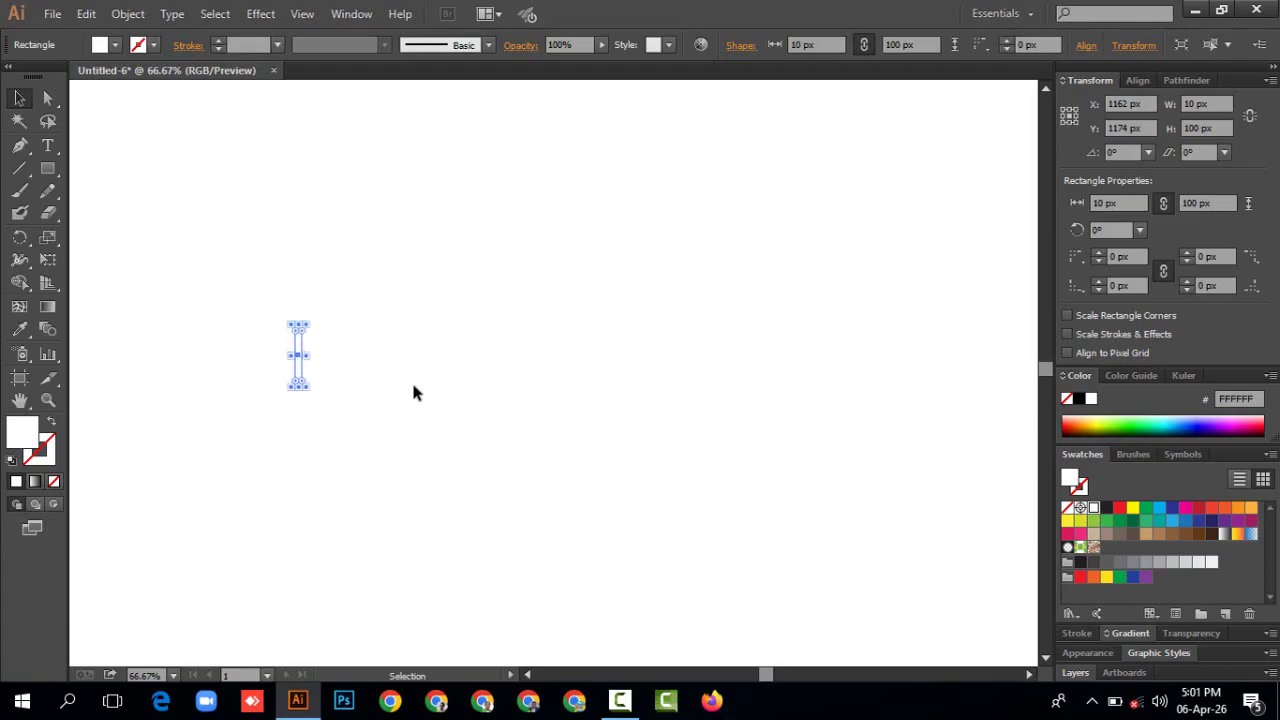
scroll(390, 398, up, 3)
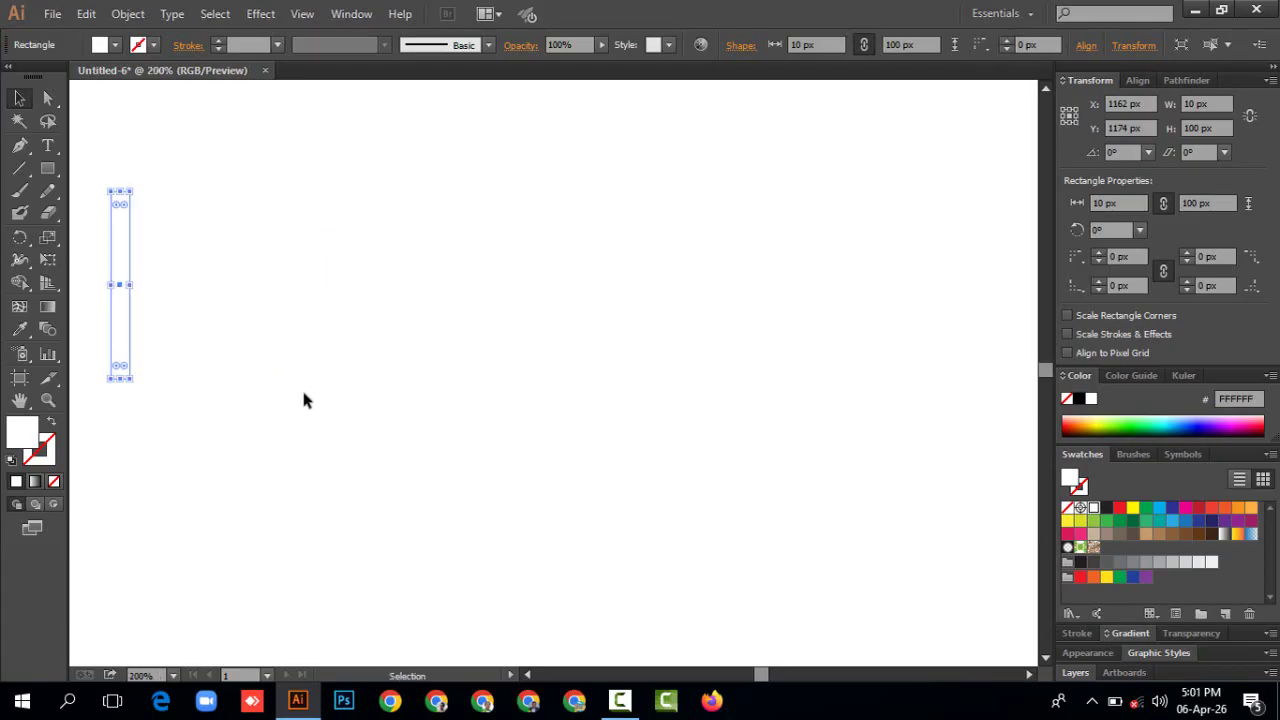
click(115, 44)
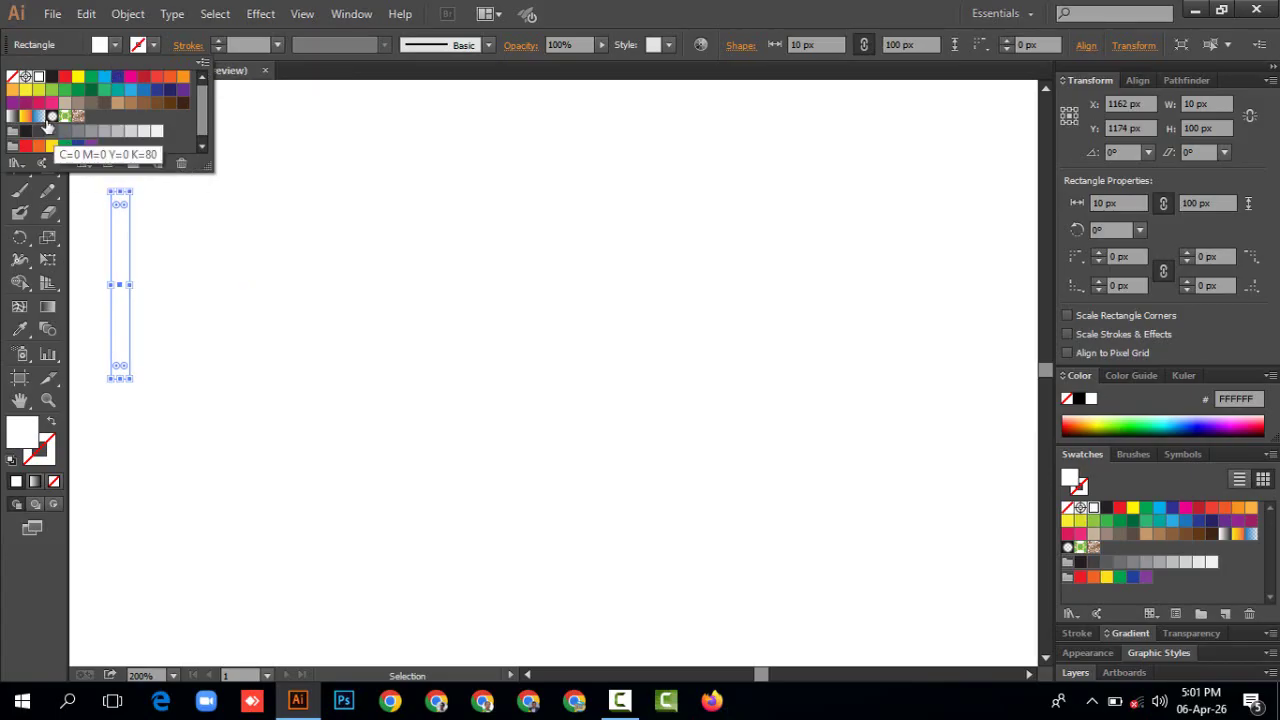
click(26, 90)
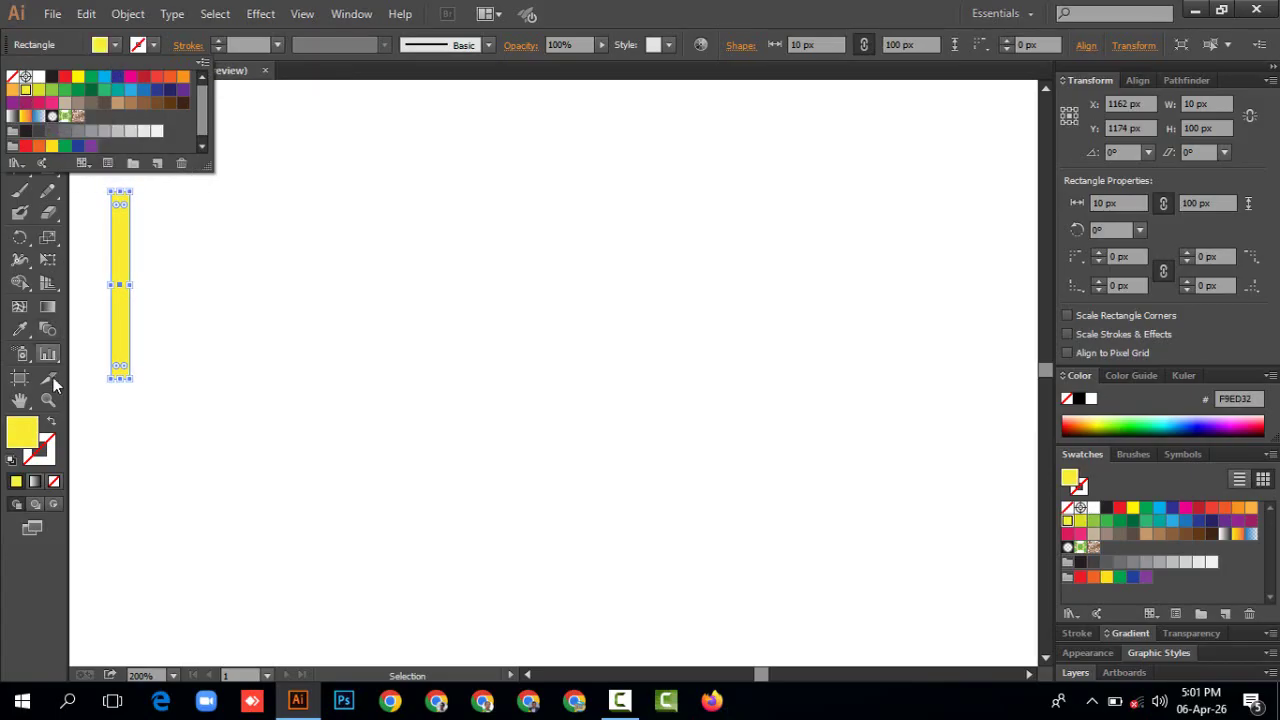
click(12, 90)
click(115, 337)
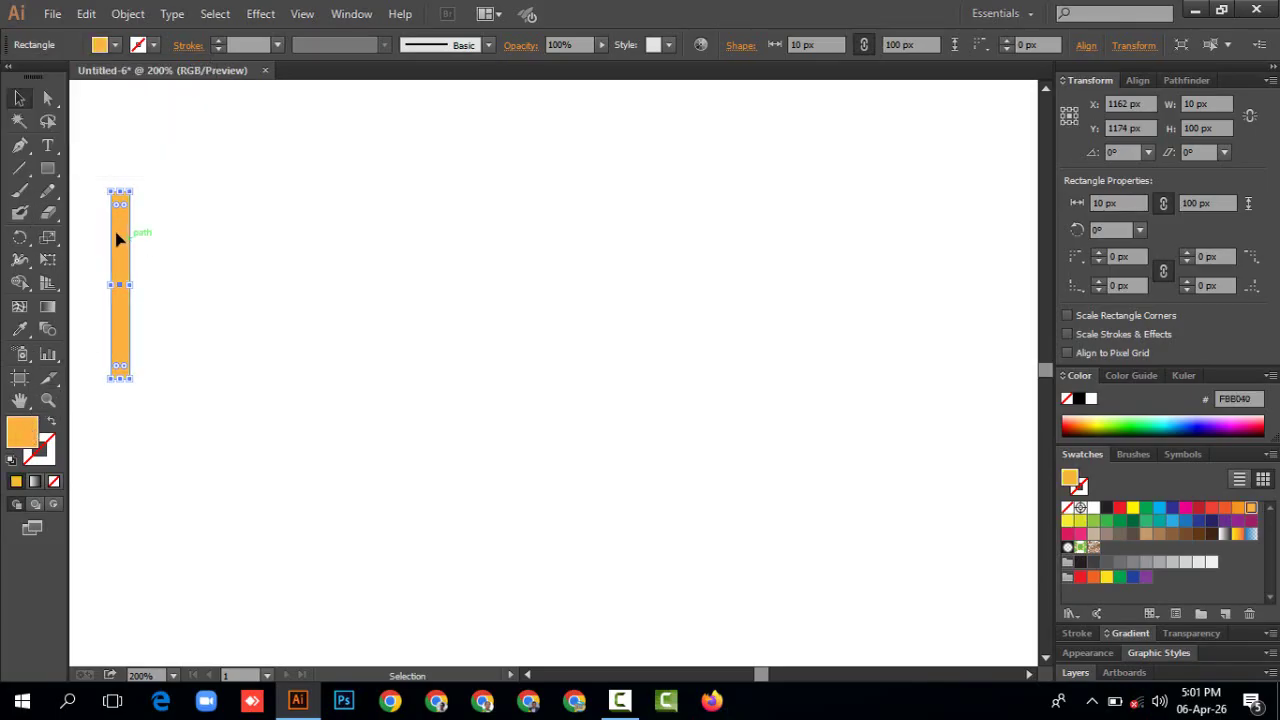
drag(117, 242, 365, 252)
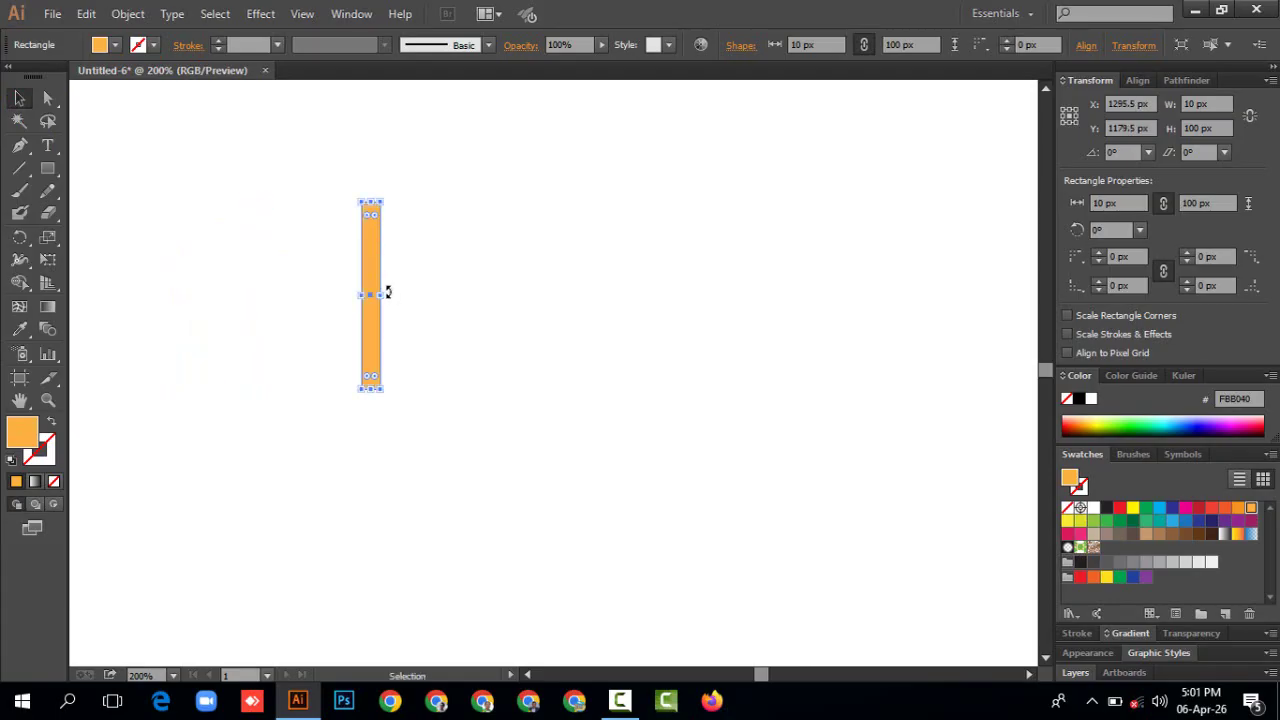
Step: Try a Transform effect on the bar with a 28 px vertical move and 3 copies, and undo it
click(260, 20)
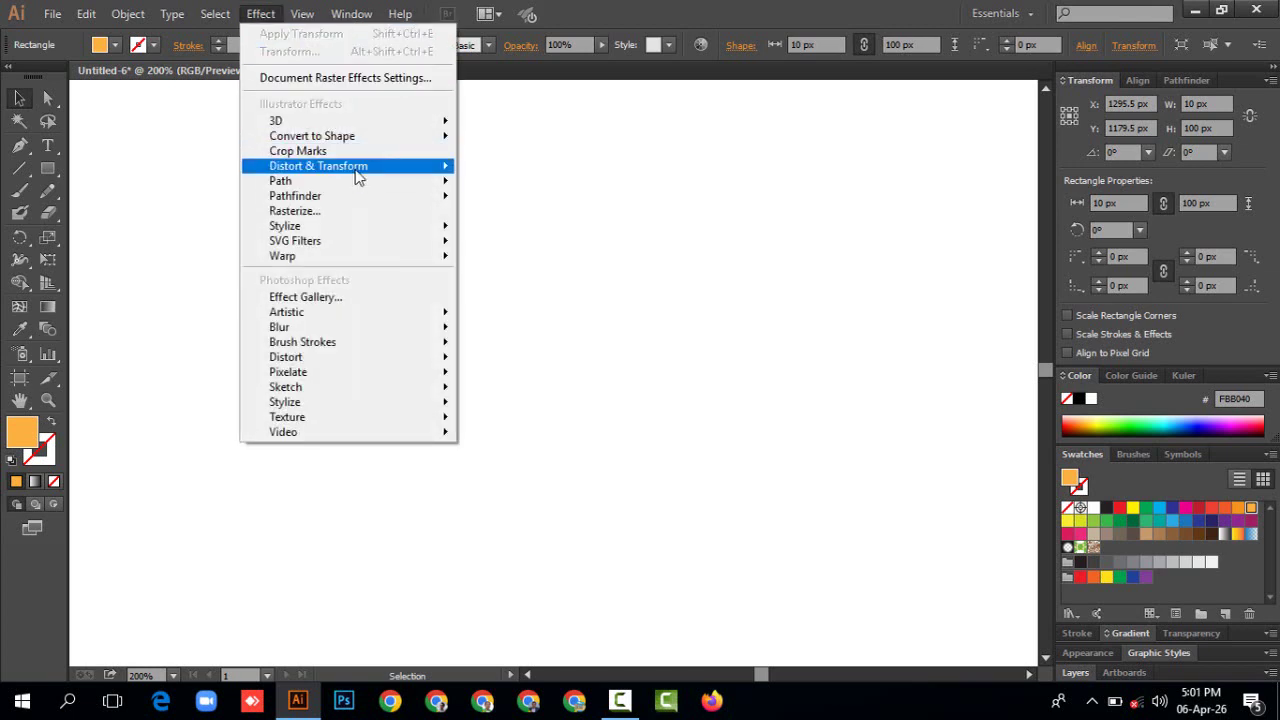
mouse_move(358, 172)
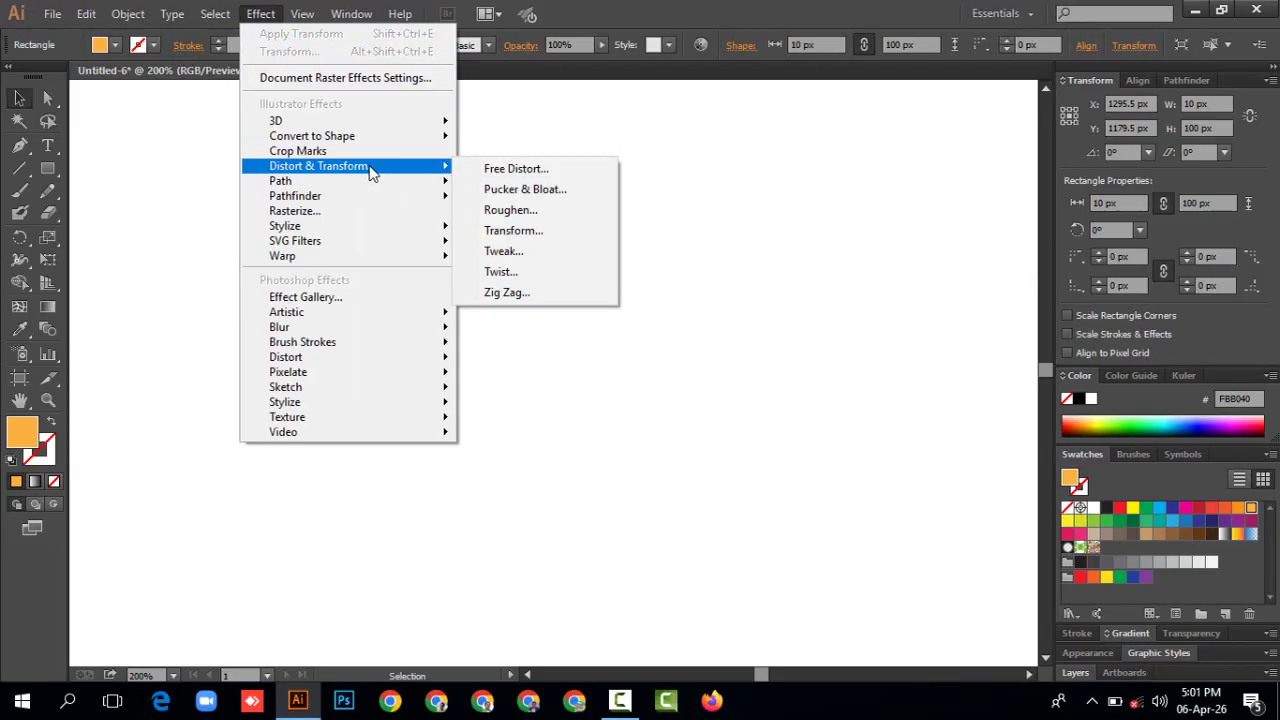
click(512, 231)
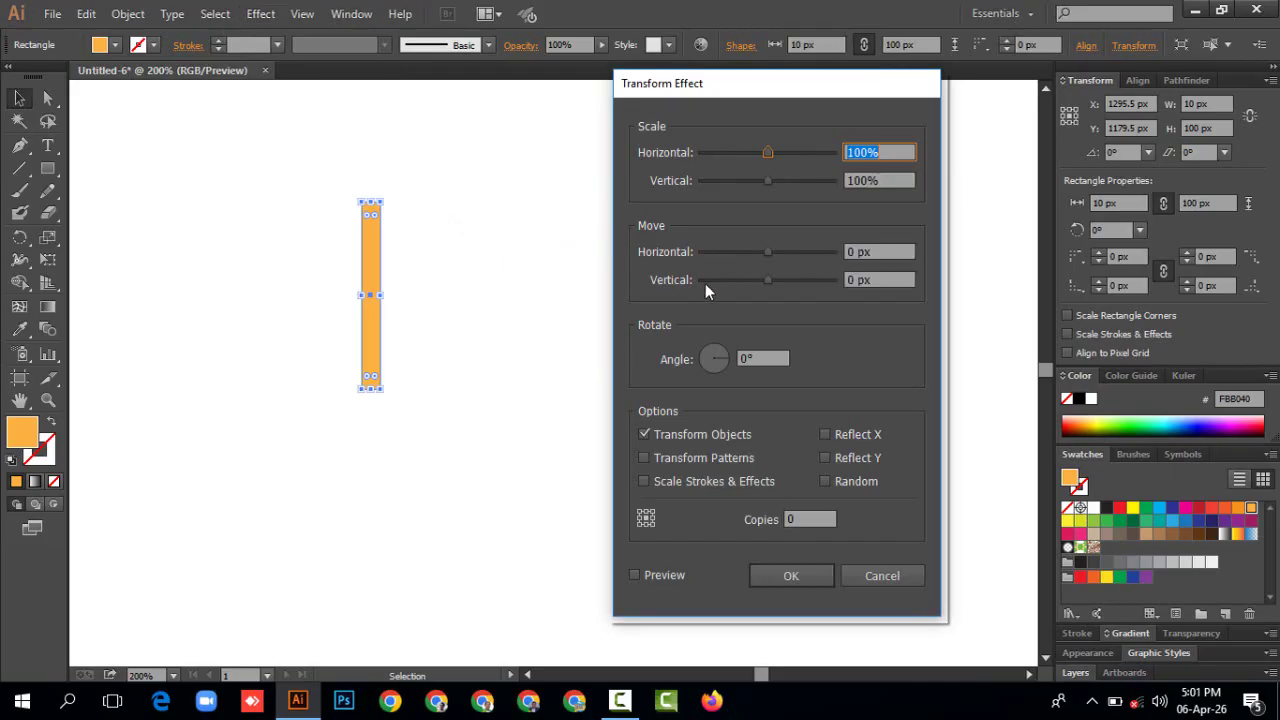
click(845, 280)
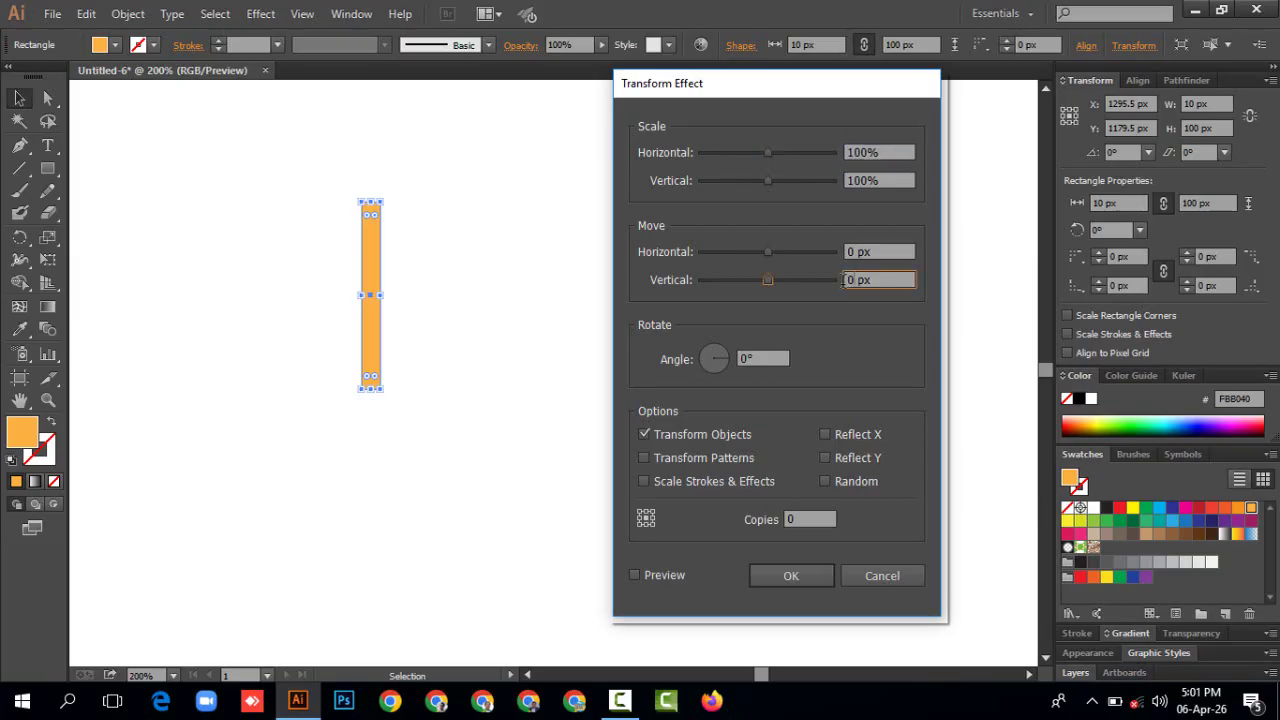
drag(848, 280, 857, 286)
text(28)
click(636, 574)
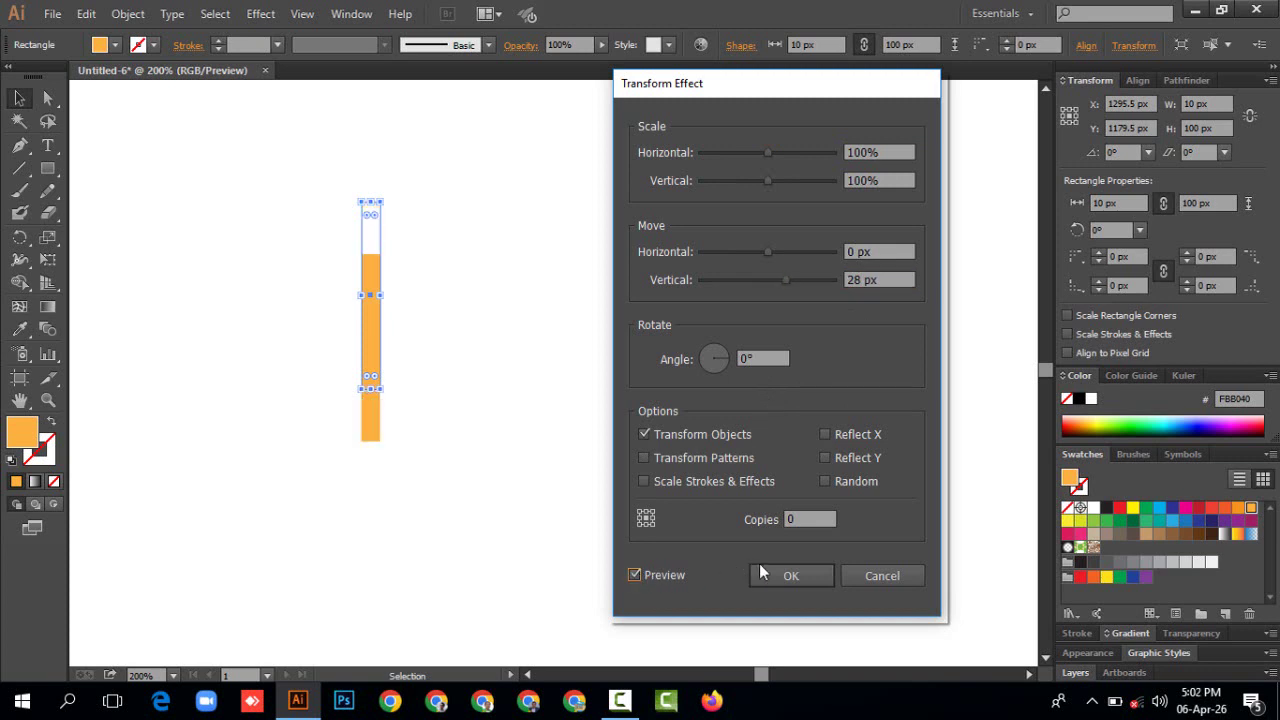
double_click(807, 518)
text(3)
click(787, 576)
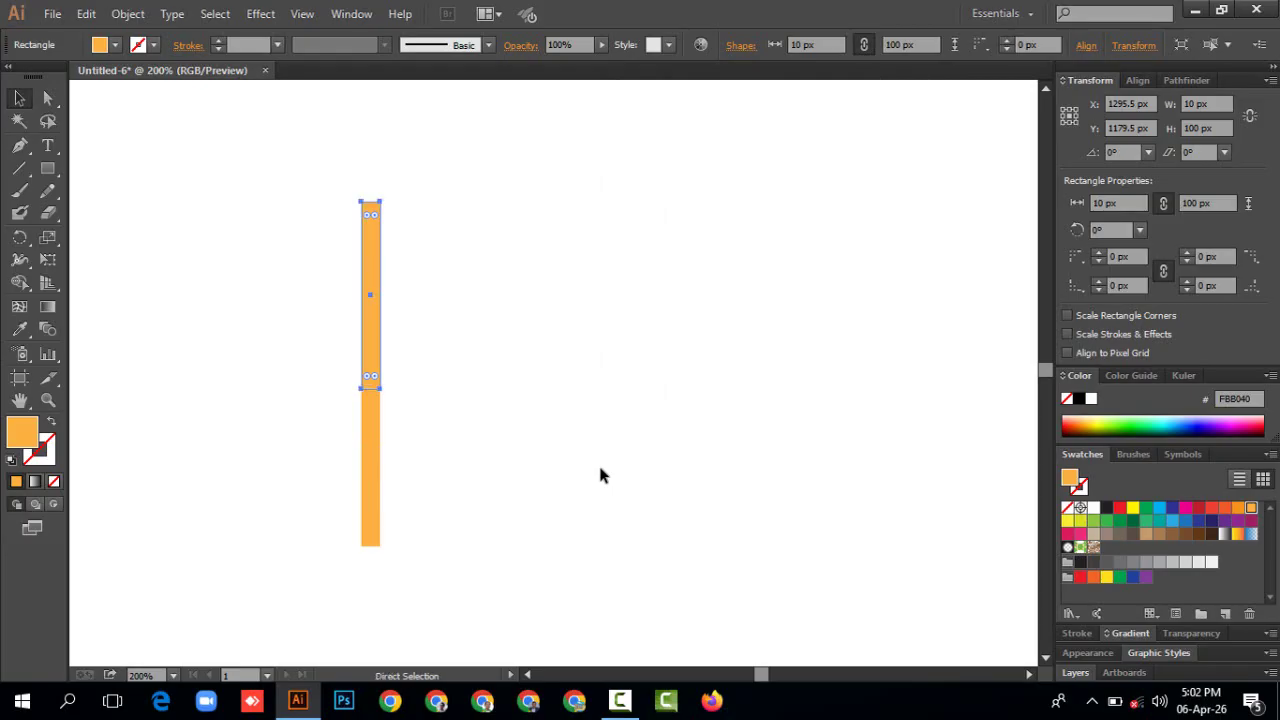
key(ctrl+z)
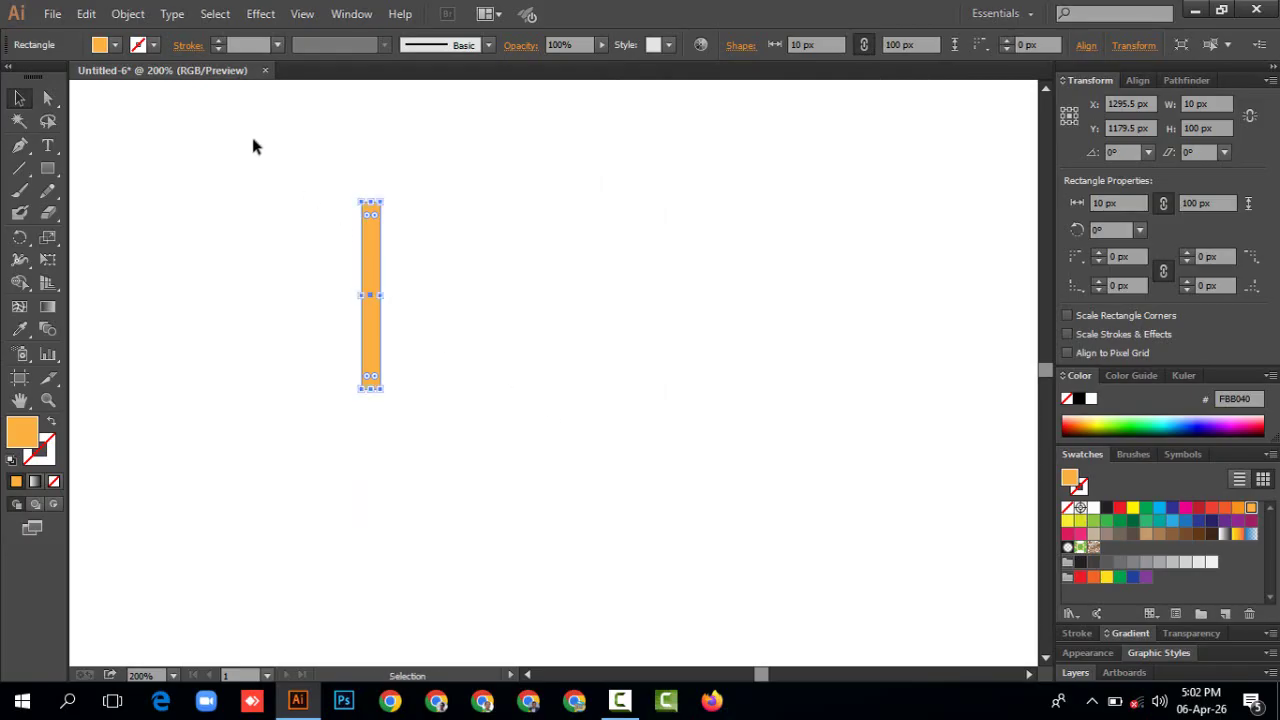
Step: Apply a Transform effect to the bar with a 28 px horizontal move and 3 copies
click(261, 14)
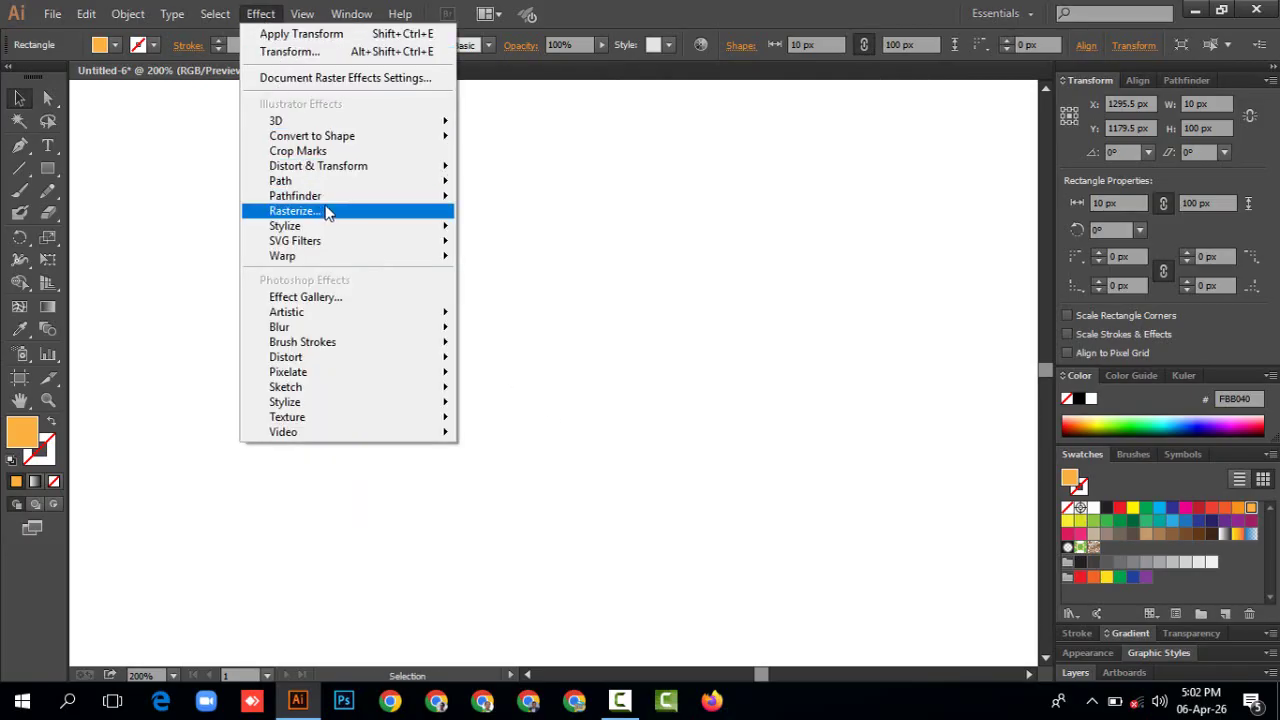
mouse_move(340, 170)
click(558, 231)
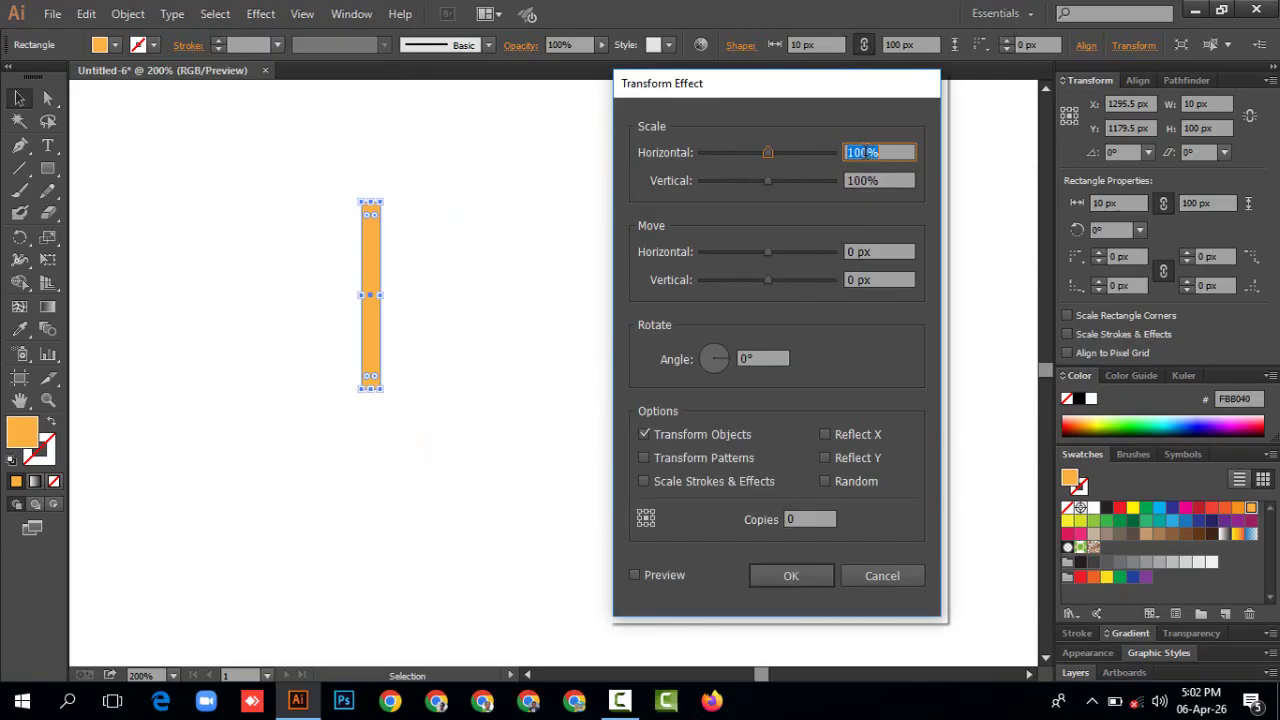
double_click(851, 251)
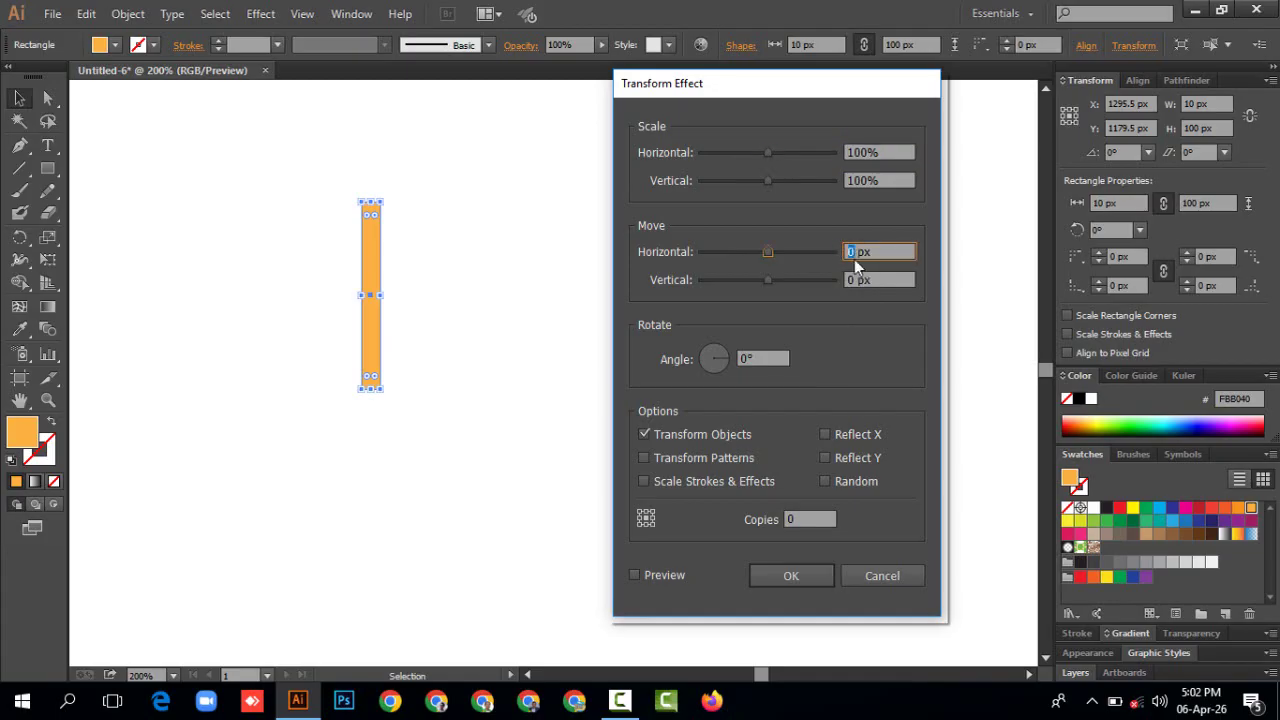
text(1)
text(8)
click(636, 576)
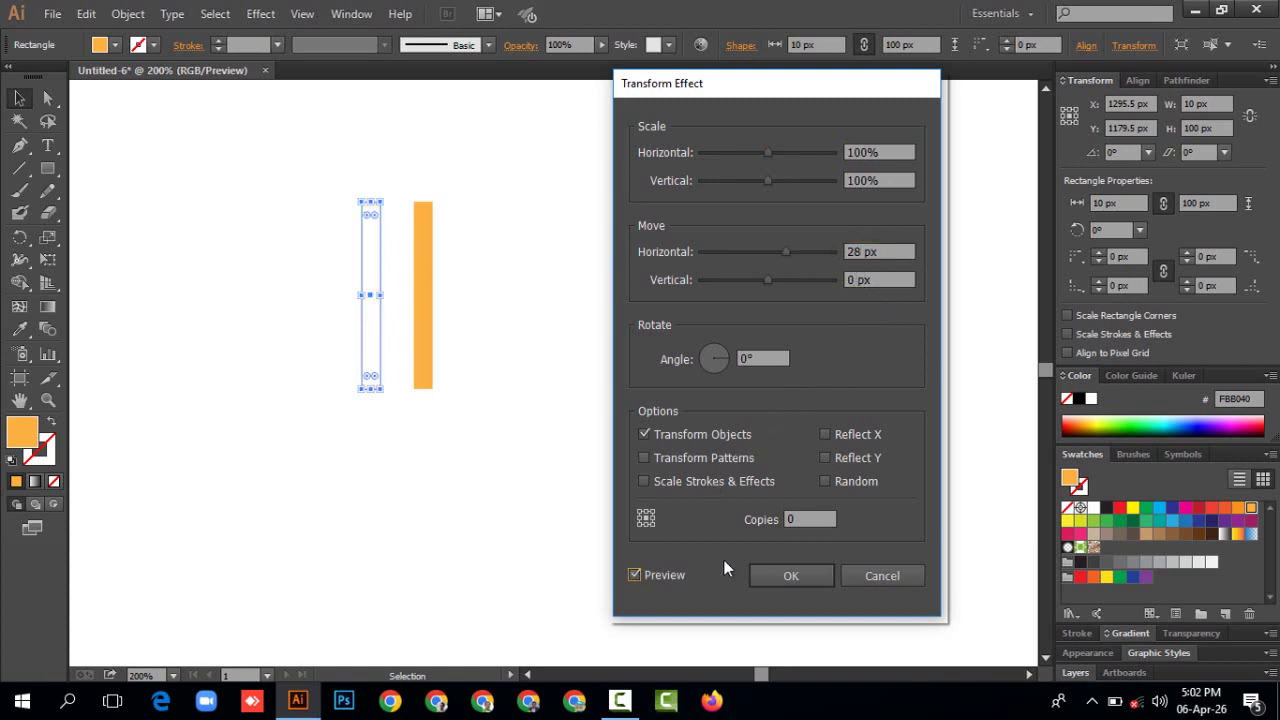
click(808, 520)
text(3)
click(794, 576)
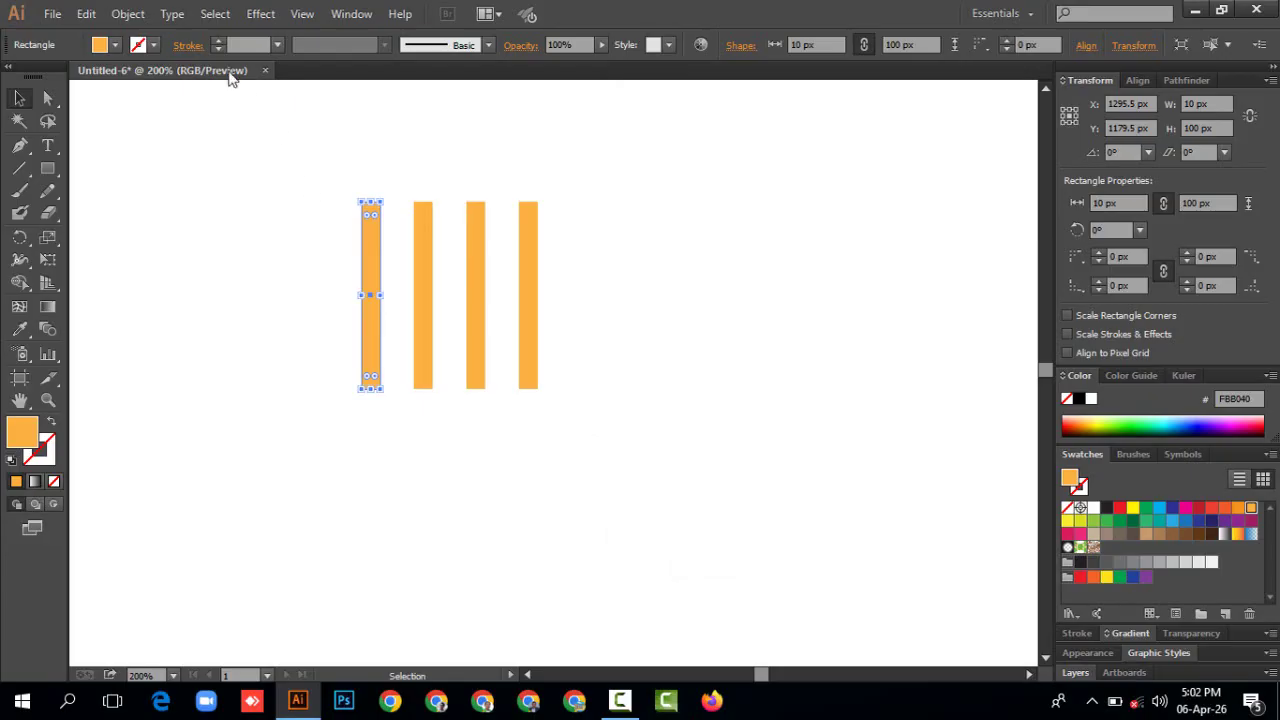
Step: Try a second Transform effect that rotates the bars 90° and moves them 100 px vertically, without copies
click(258, 14)
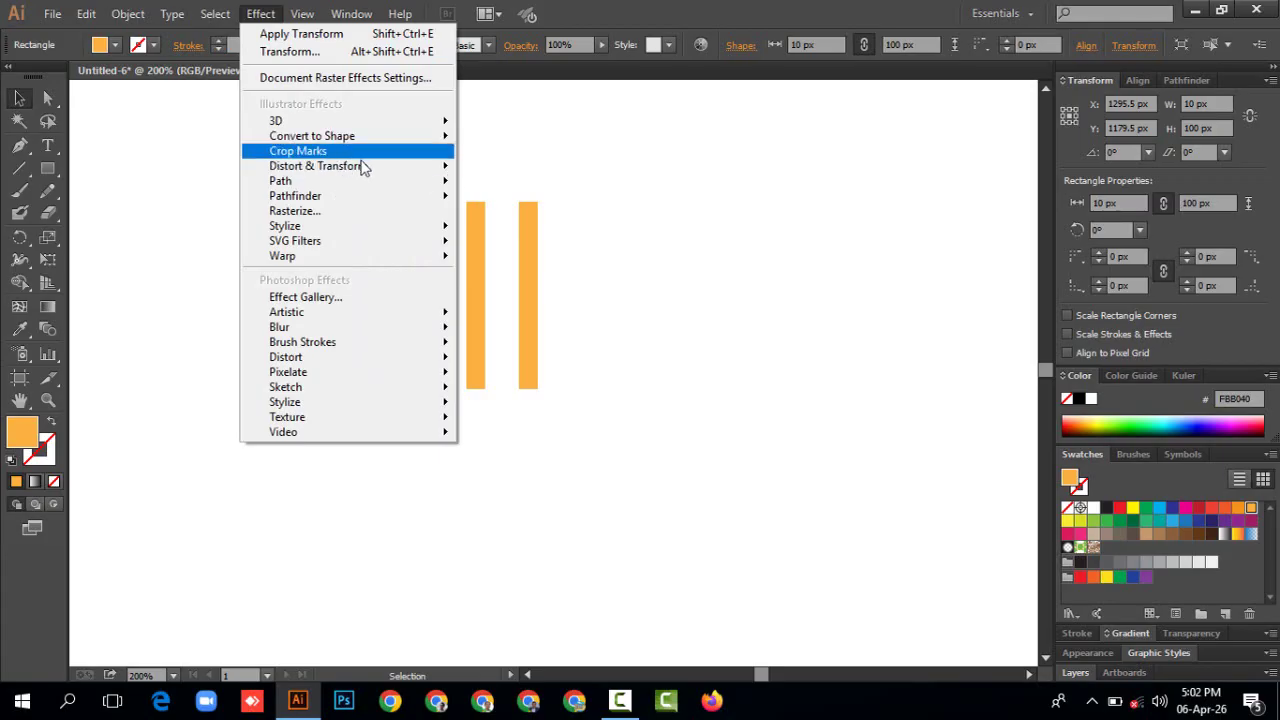
mouse_move(408, 166)
click(527, 231)
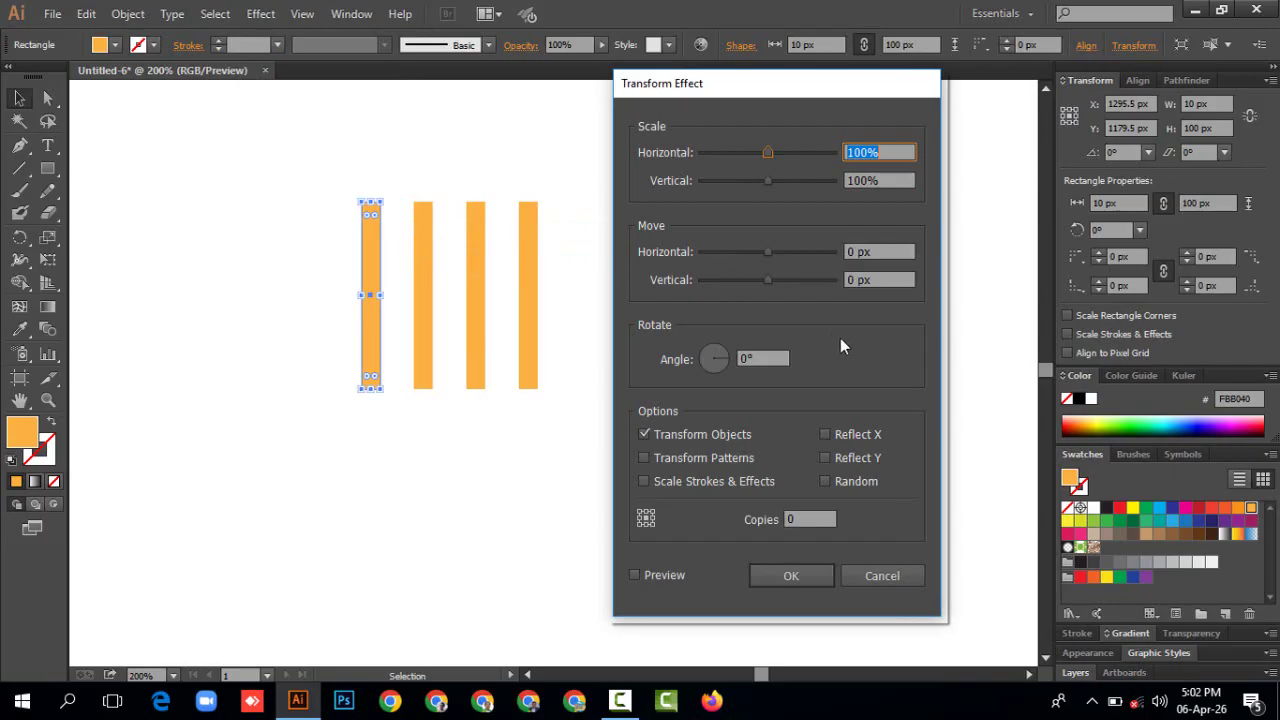
click(746, 358)
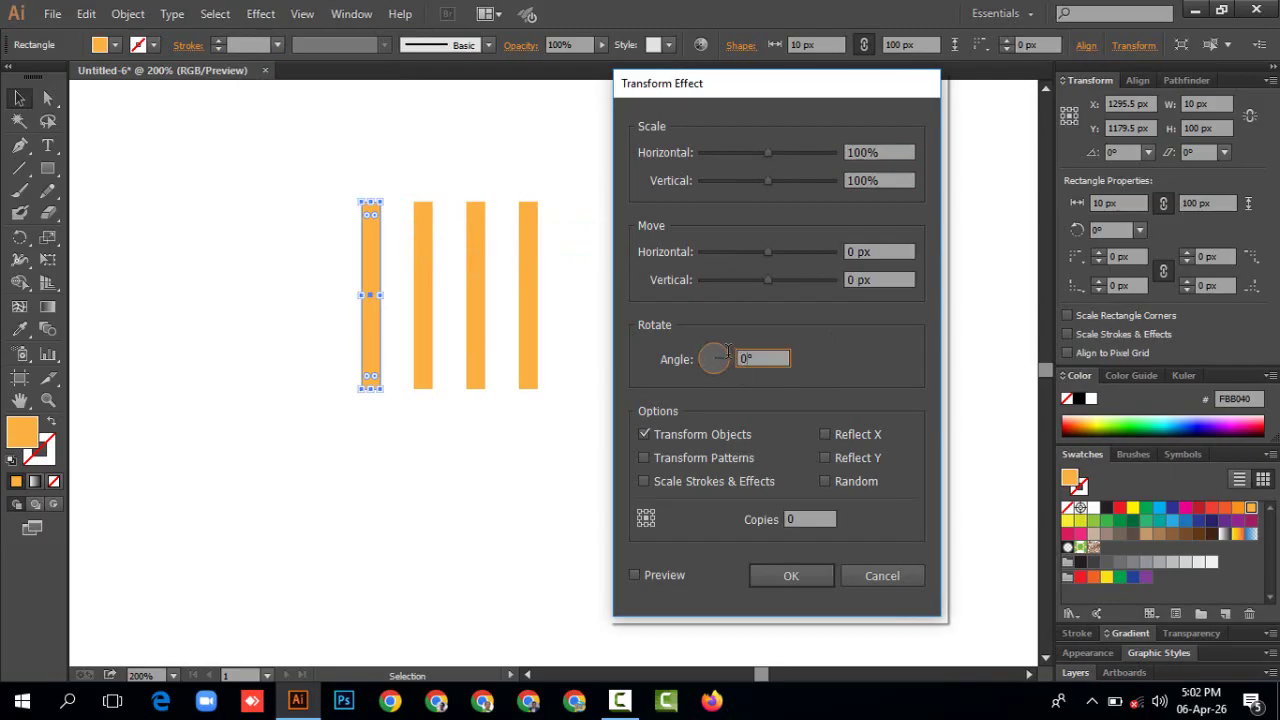
text(90)
double_click(851, 279)
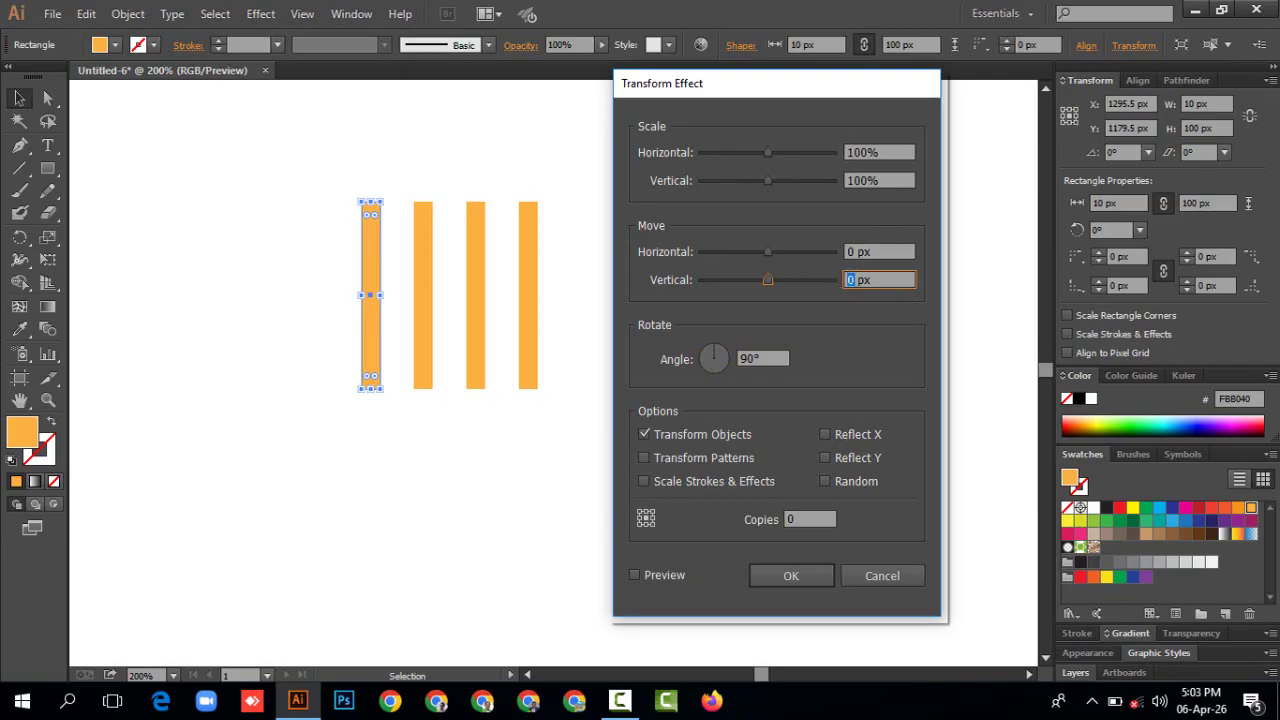
text(100)
click(633, 574)
click(789, 576)
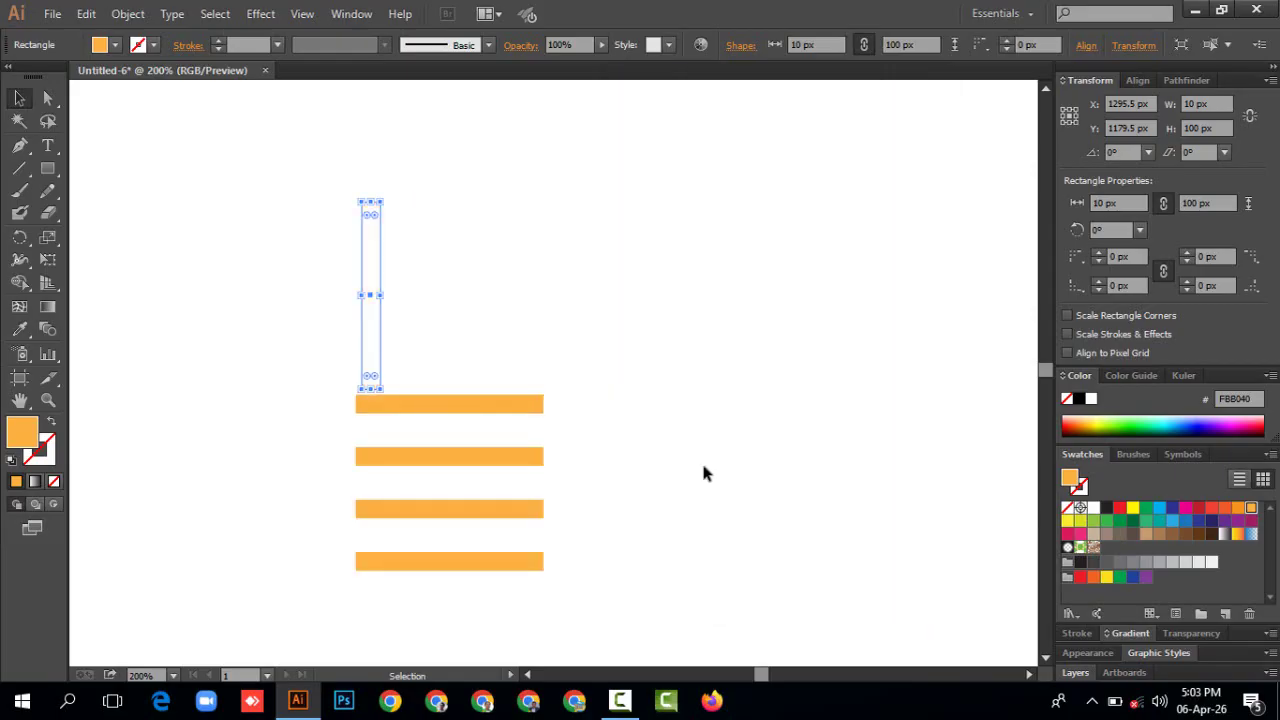
click(640, 393)
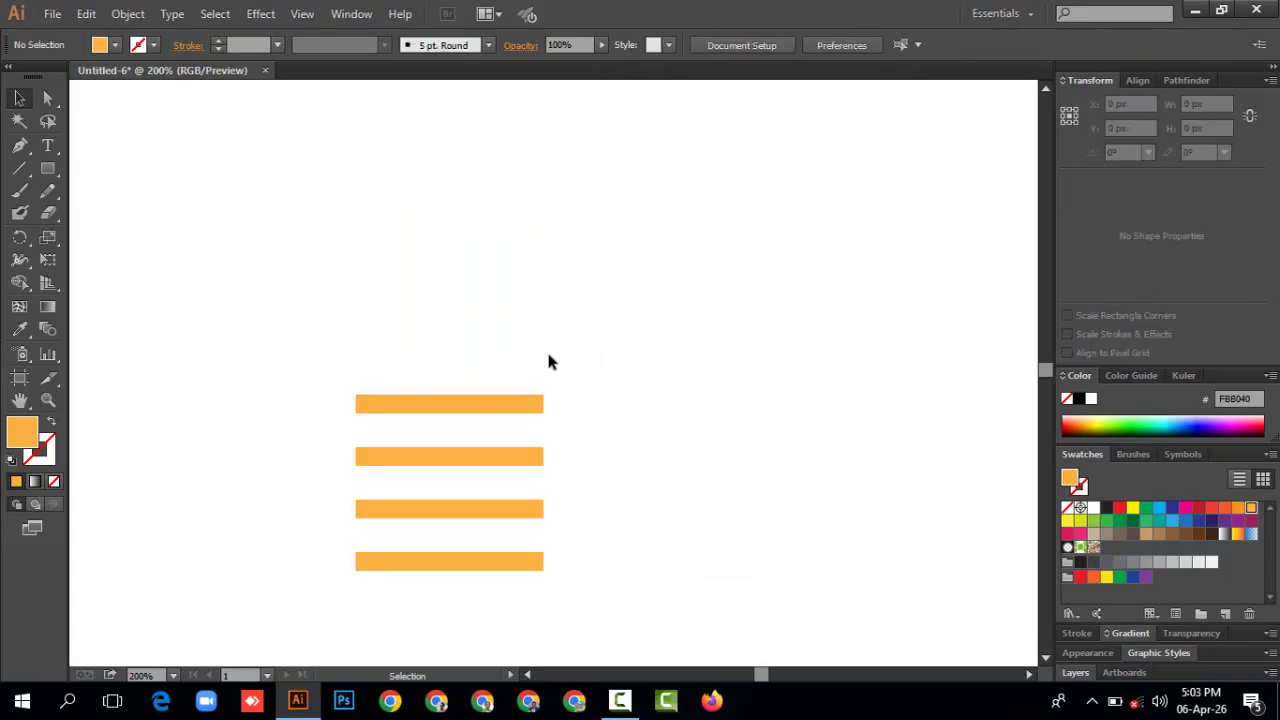
drag(313, 248, 440, 354)
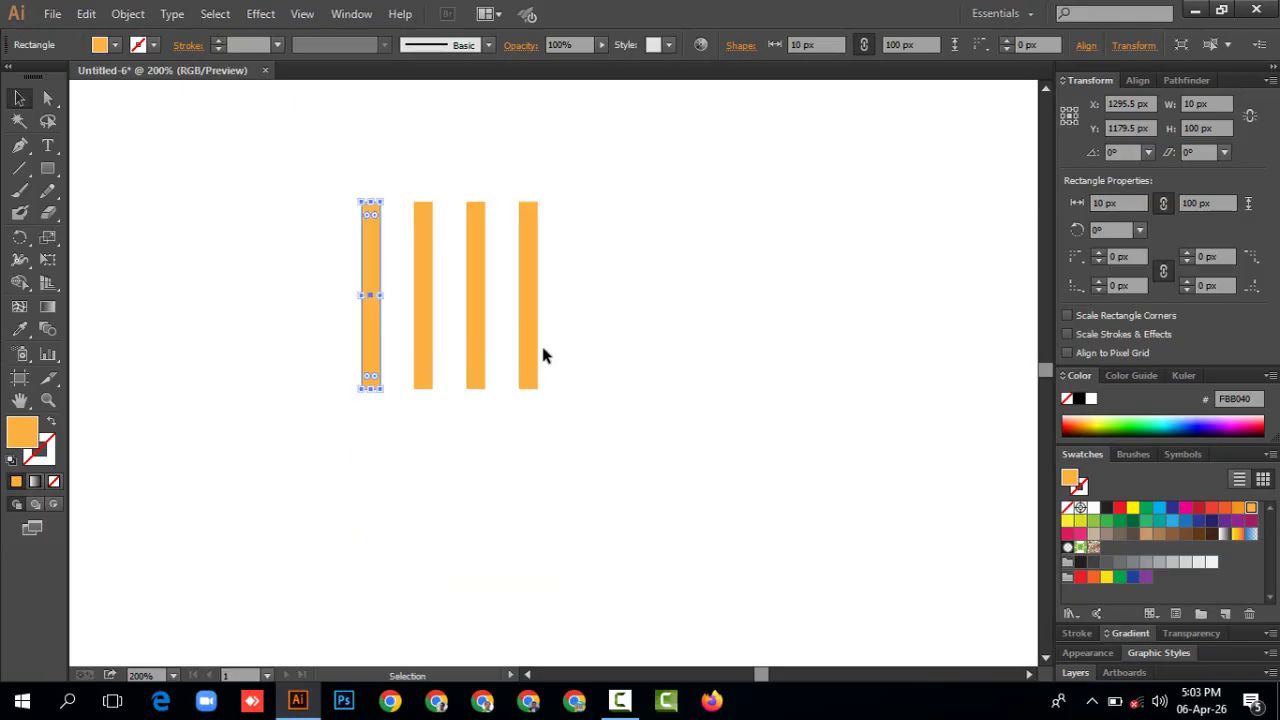
Step: Apply a Transform effect to the four bars with a 100 px vertical move, 90° rotation and 3 copies
click(260, 14)
mouse_move(325, 168)
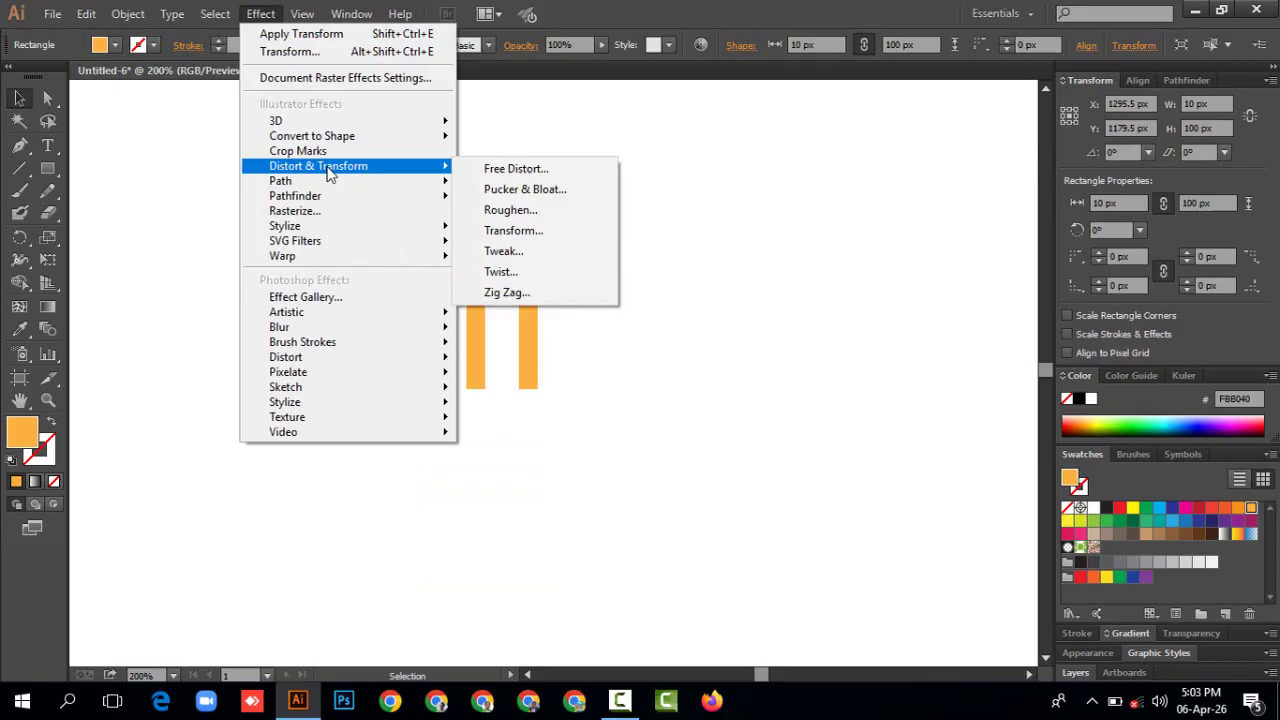
click(512, 231)
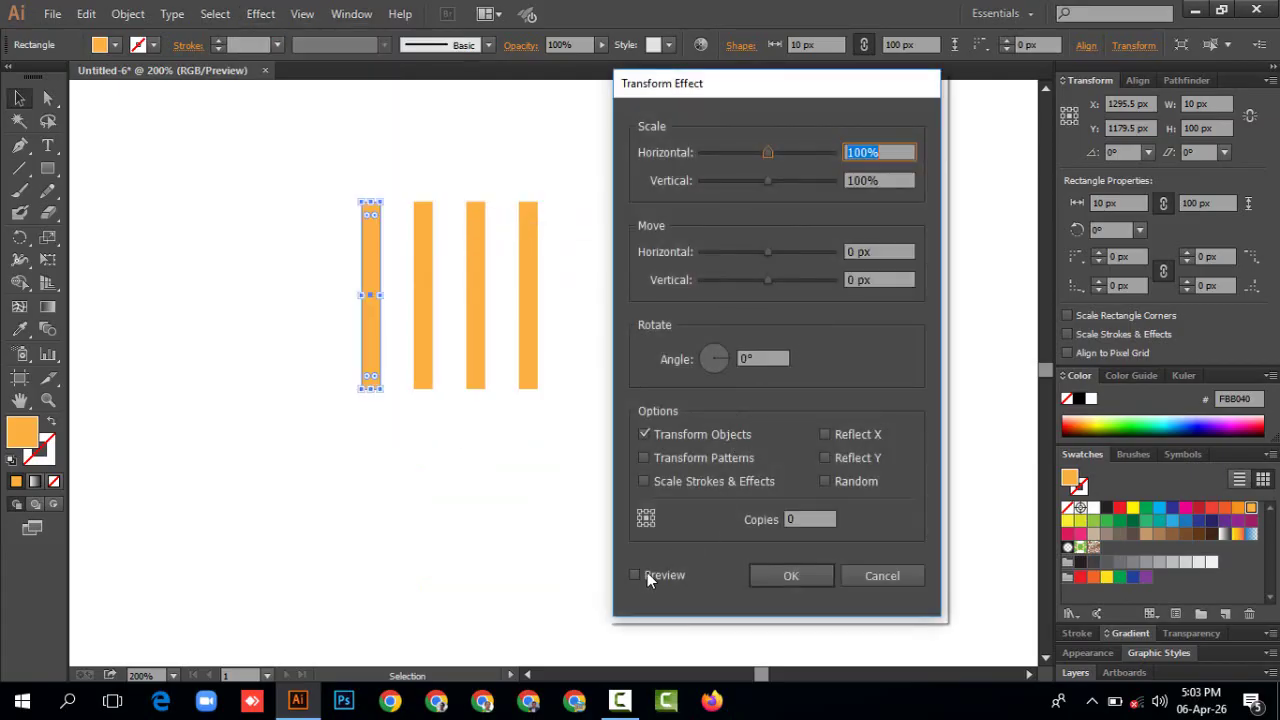
key(alt+p)
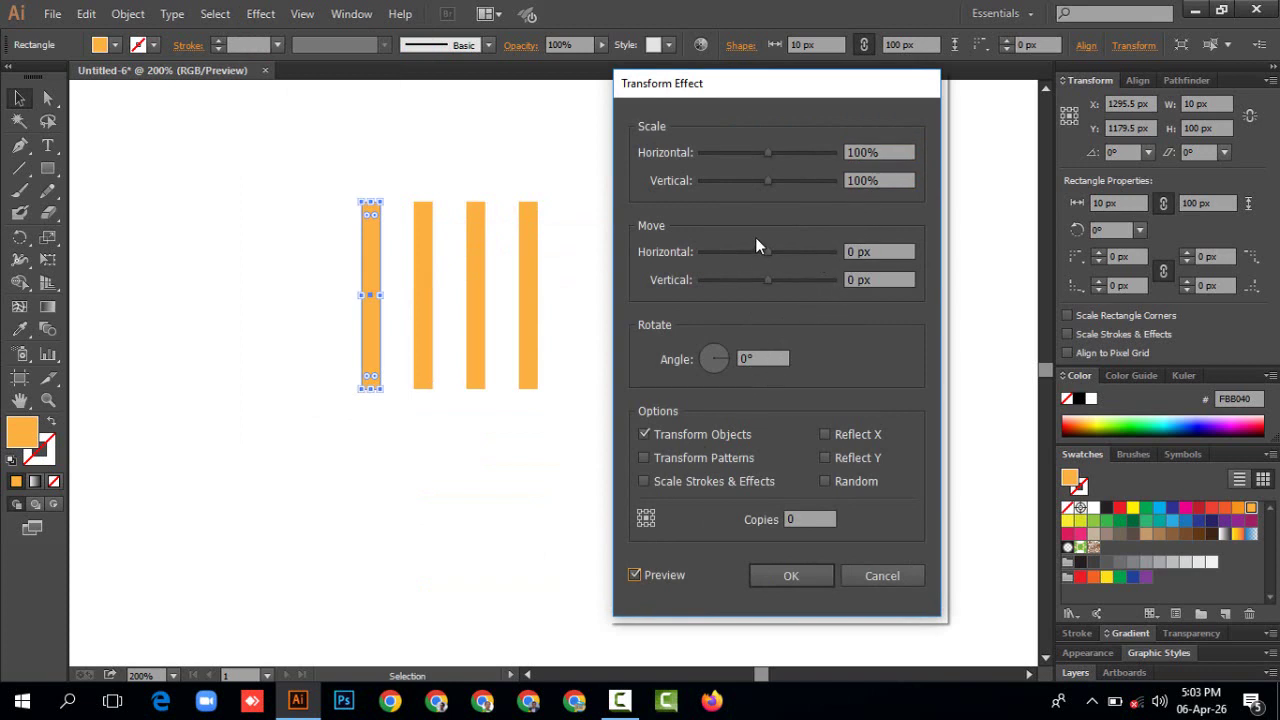
click(847, 280)
text(100)
key(BackSpace)
key(Tab)
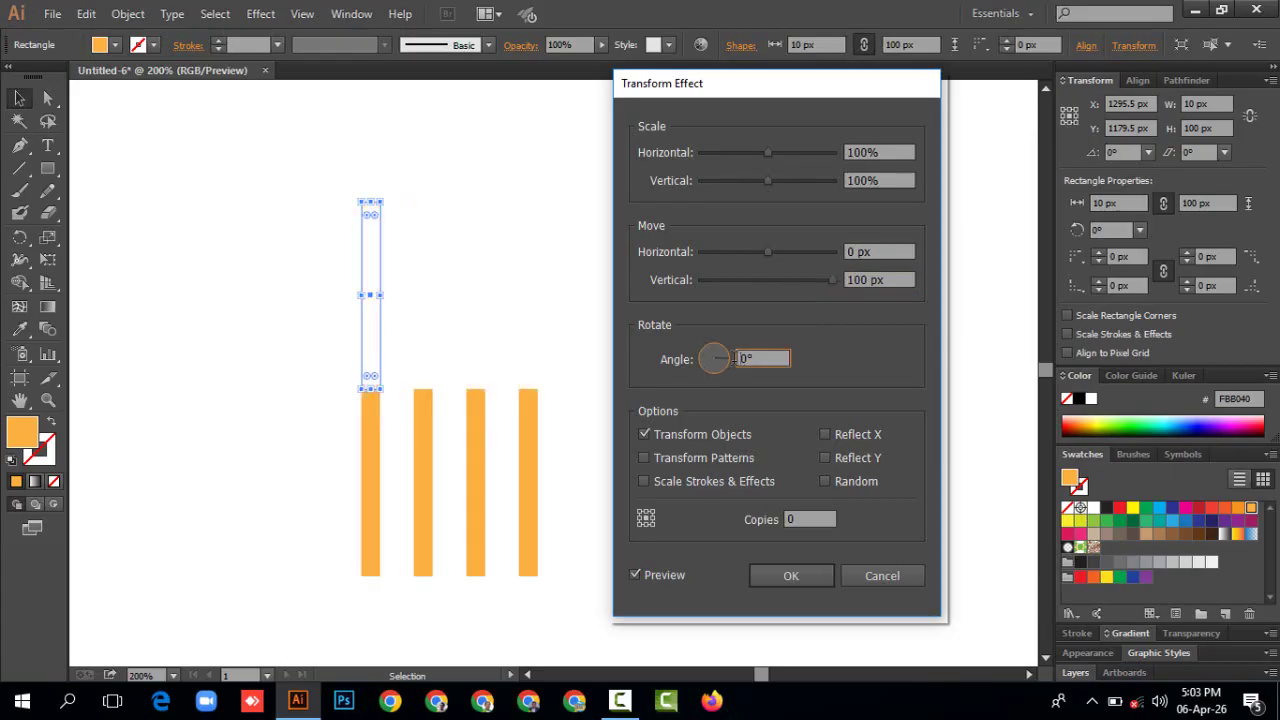
text(90)
click(800, 519)
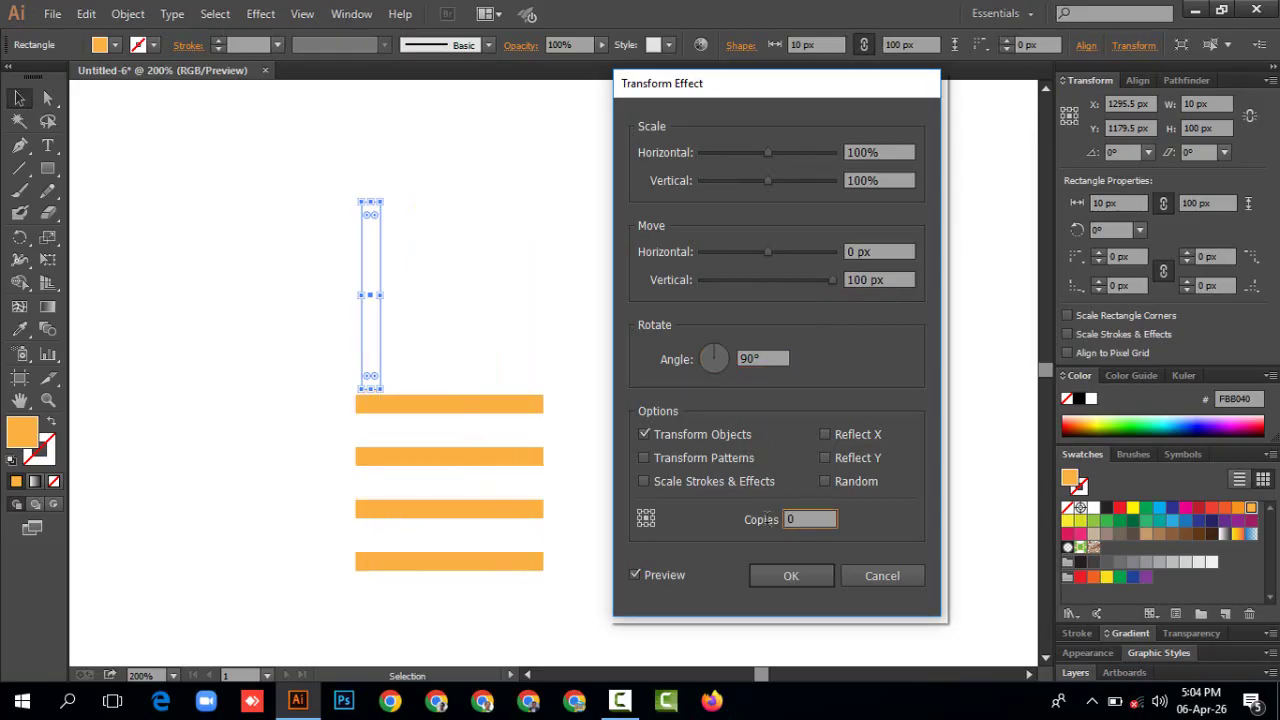
key(BackSpace)
click(787, 580)
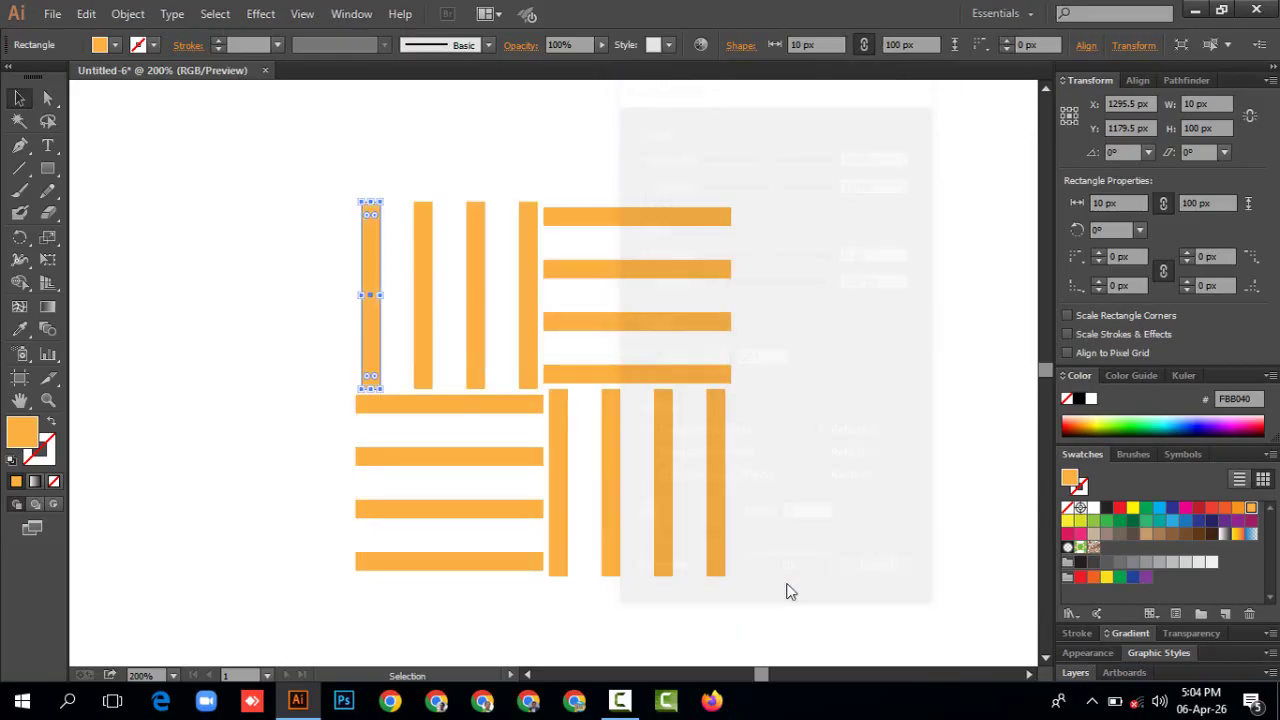
Step: Expand the appearance of the whole bar arrangement into separate shapes
scroll(768, 484, down, 1)
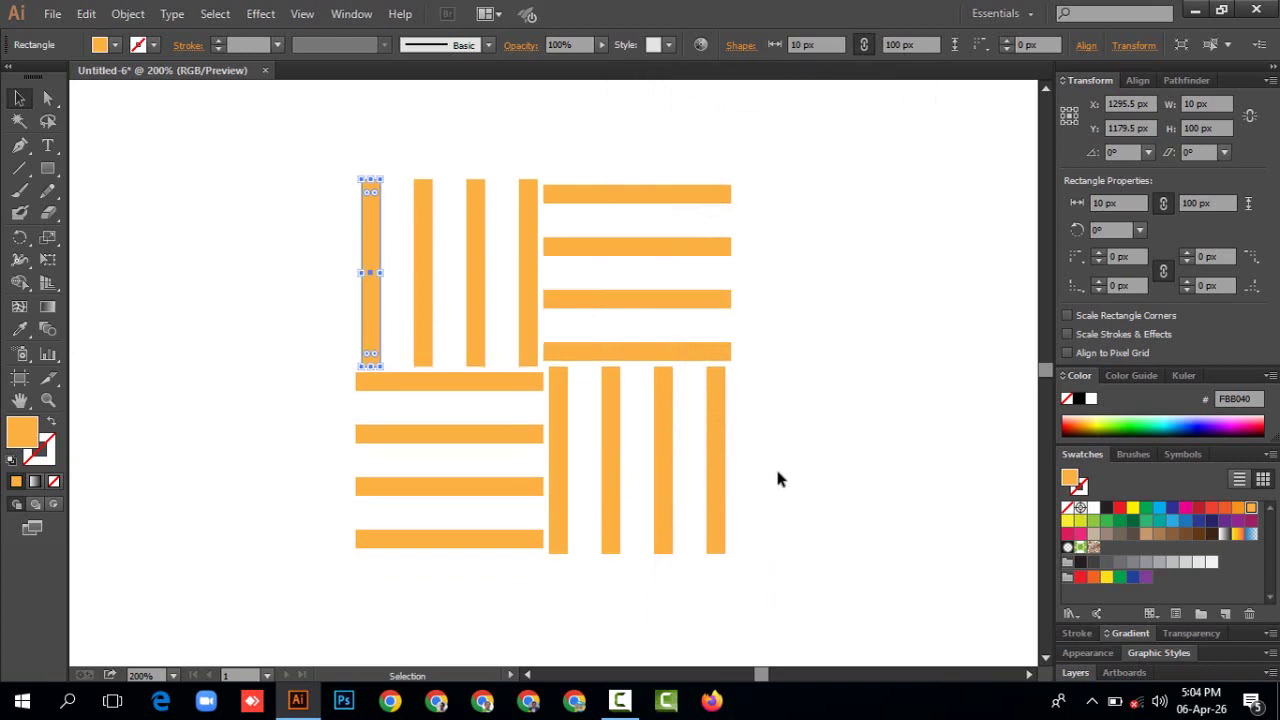
alt+scroll(778, 480, down, 2)
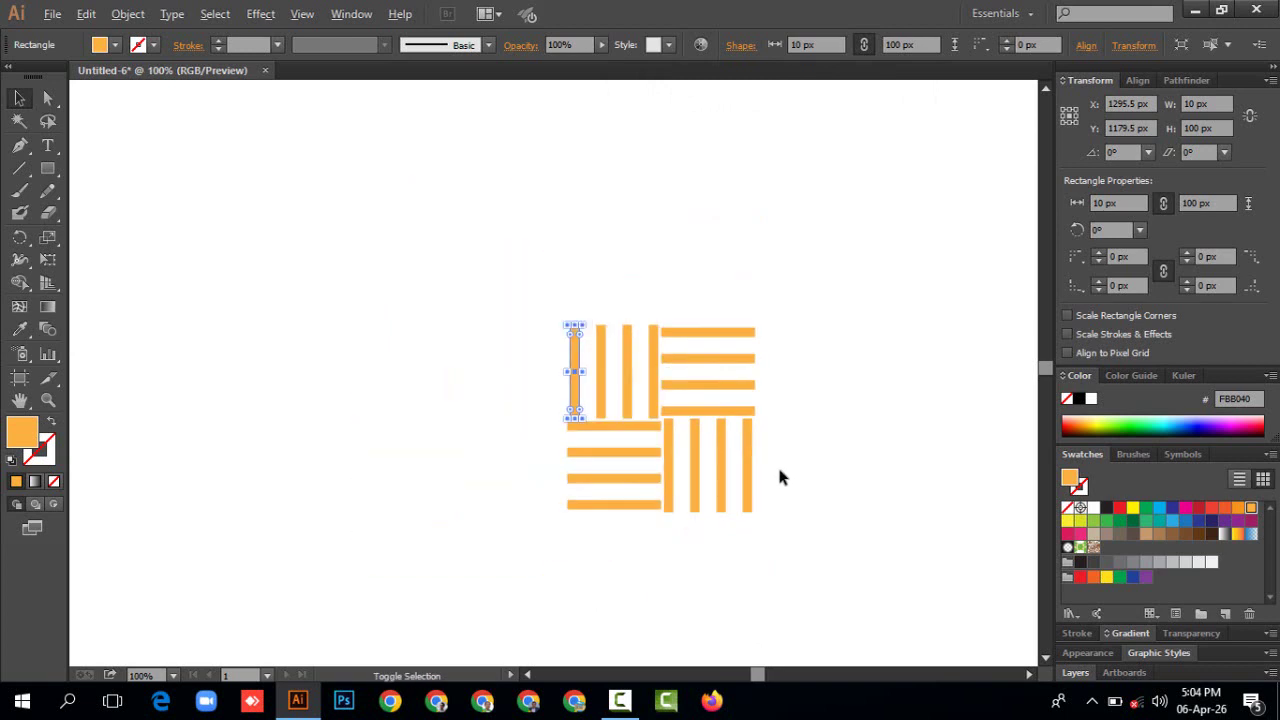
alt+scroll(777, 470, up, 2)
drag(292, 164, 723, 568)
click(128, 14)
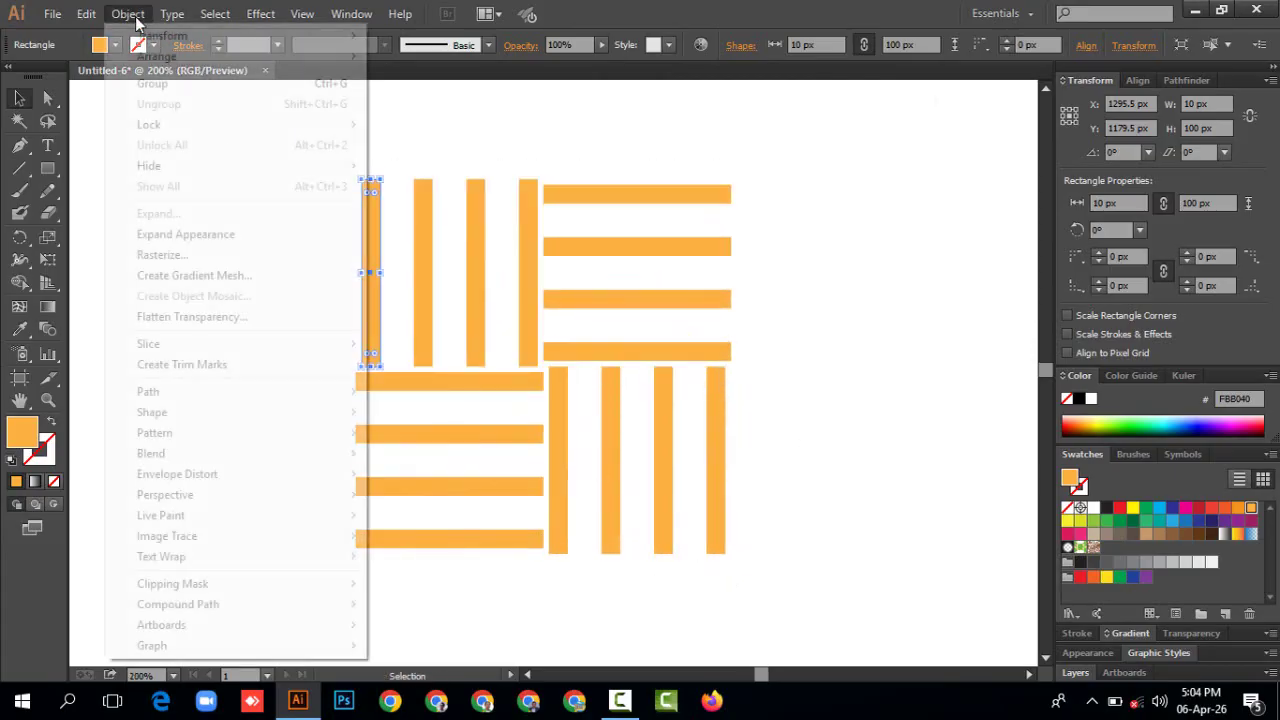
click(193, 240)
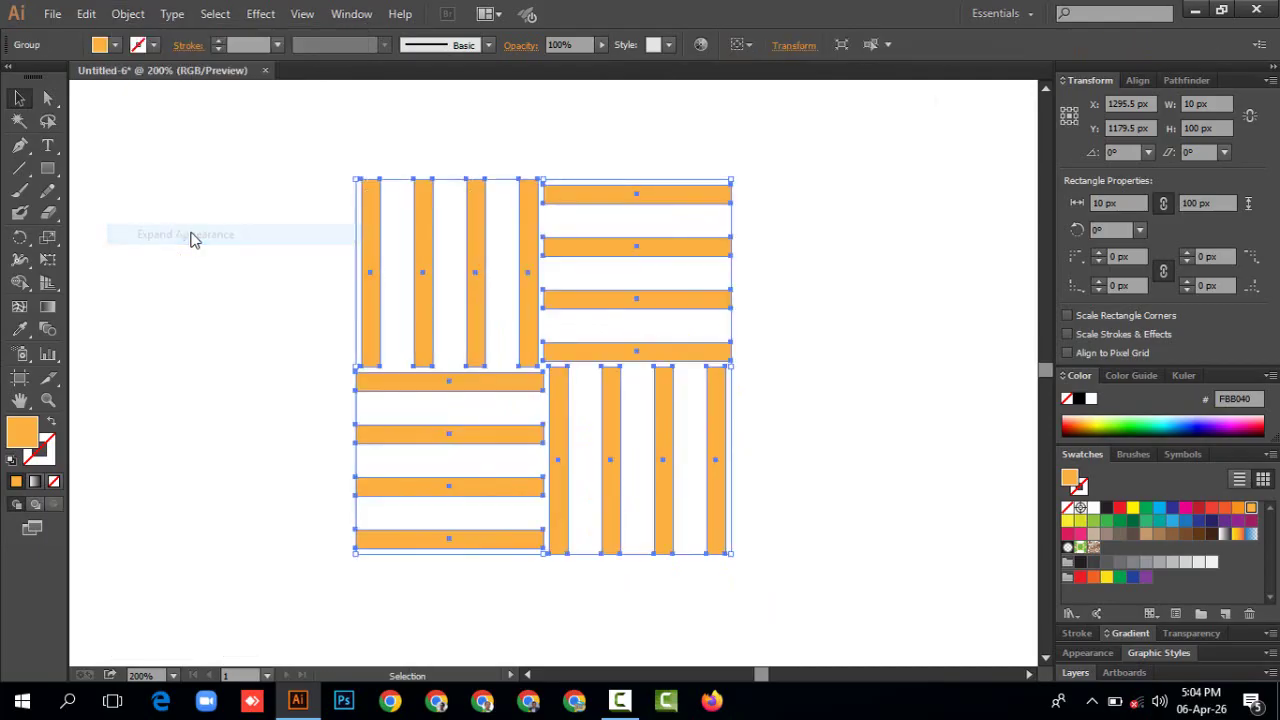
click(128, 14)
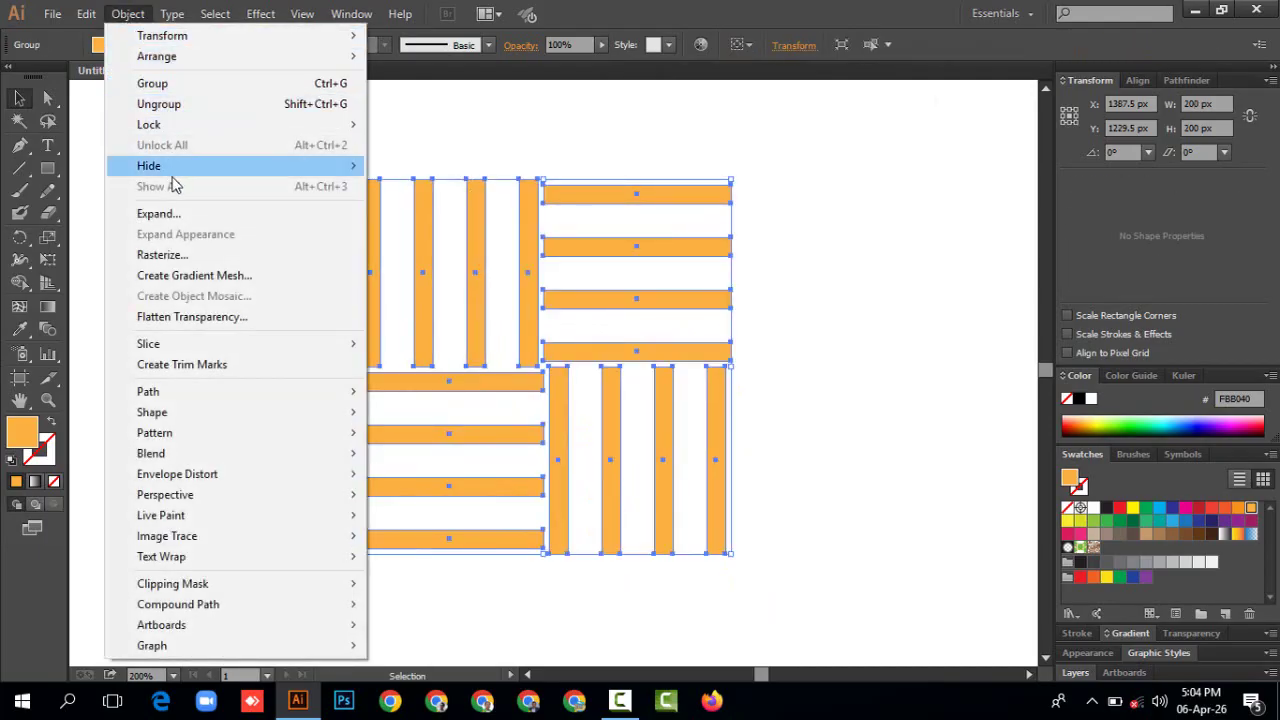
click(166, 214)
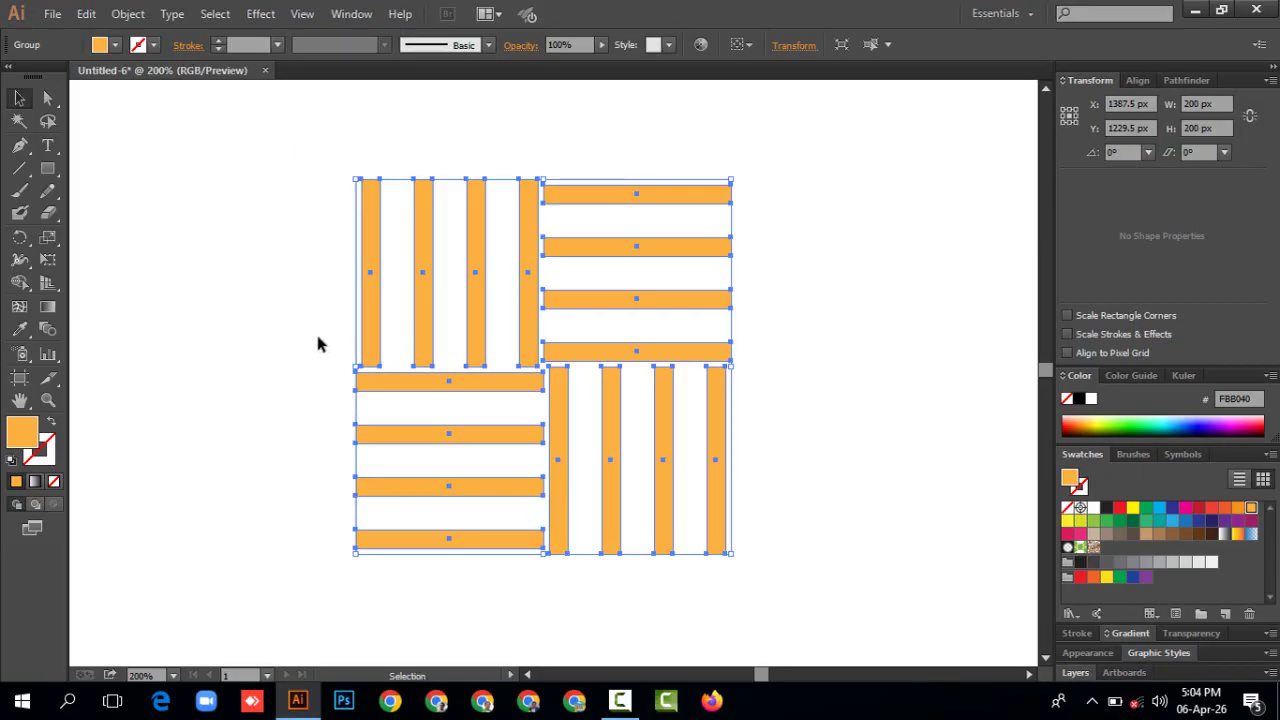
click(120, 14)
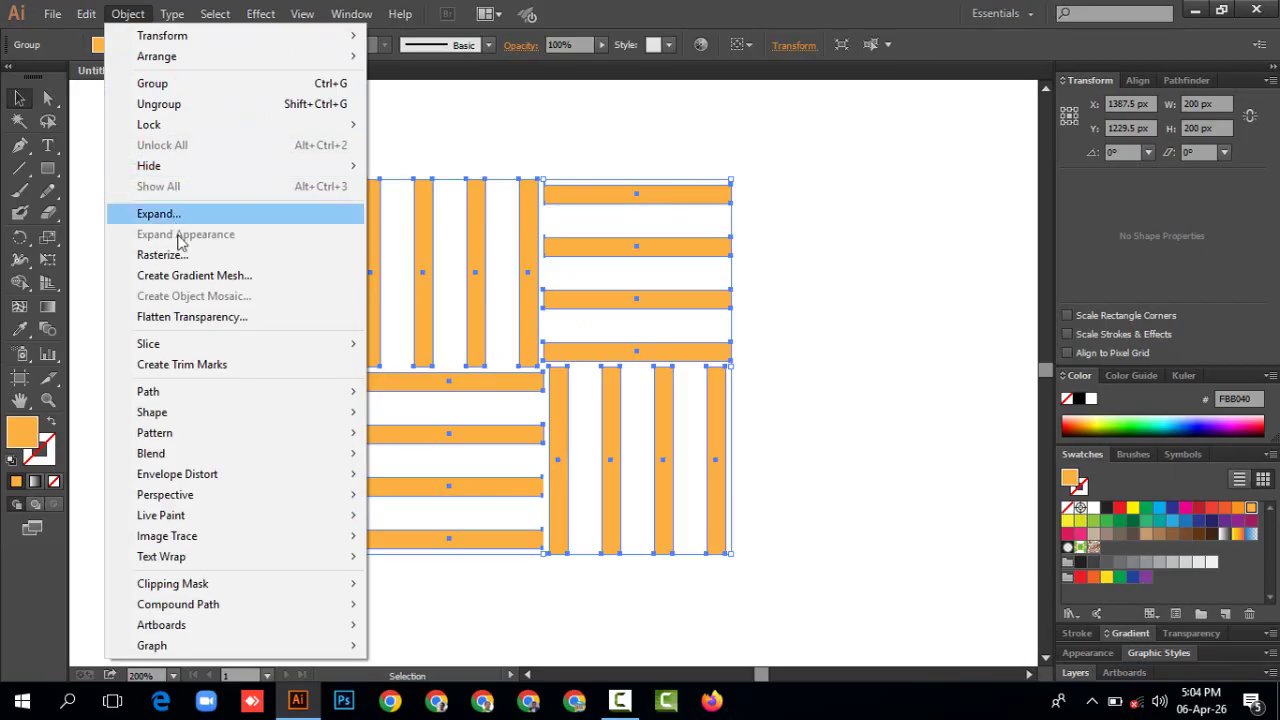
mouse_move(207, 441)
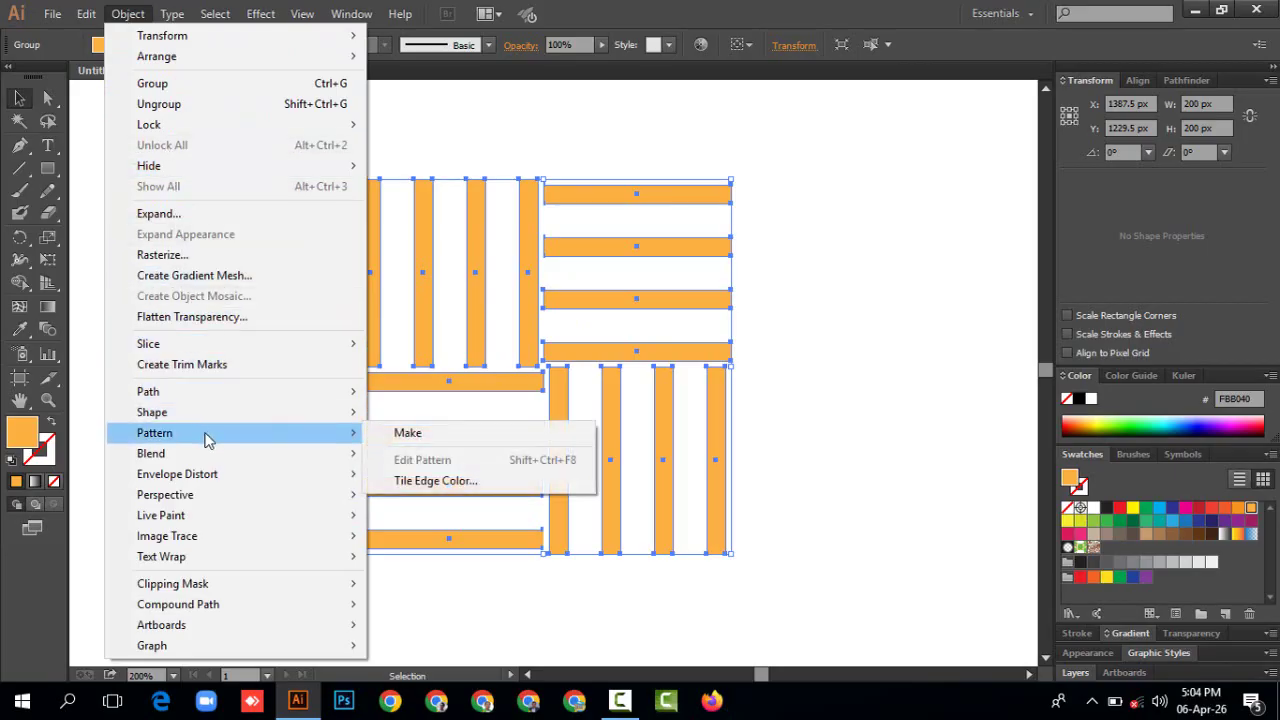
click(407, 436)
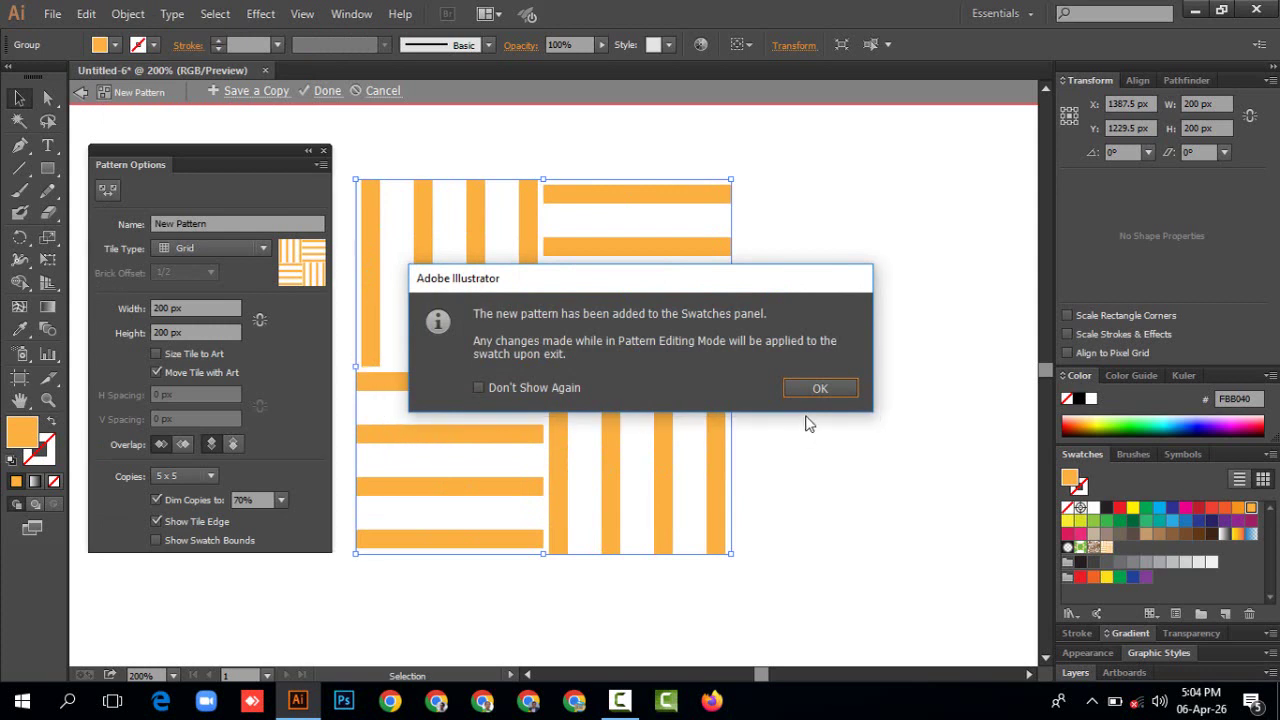
click(479, 388)
click(848, 390)
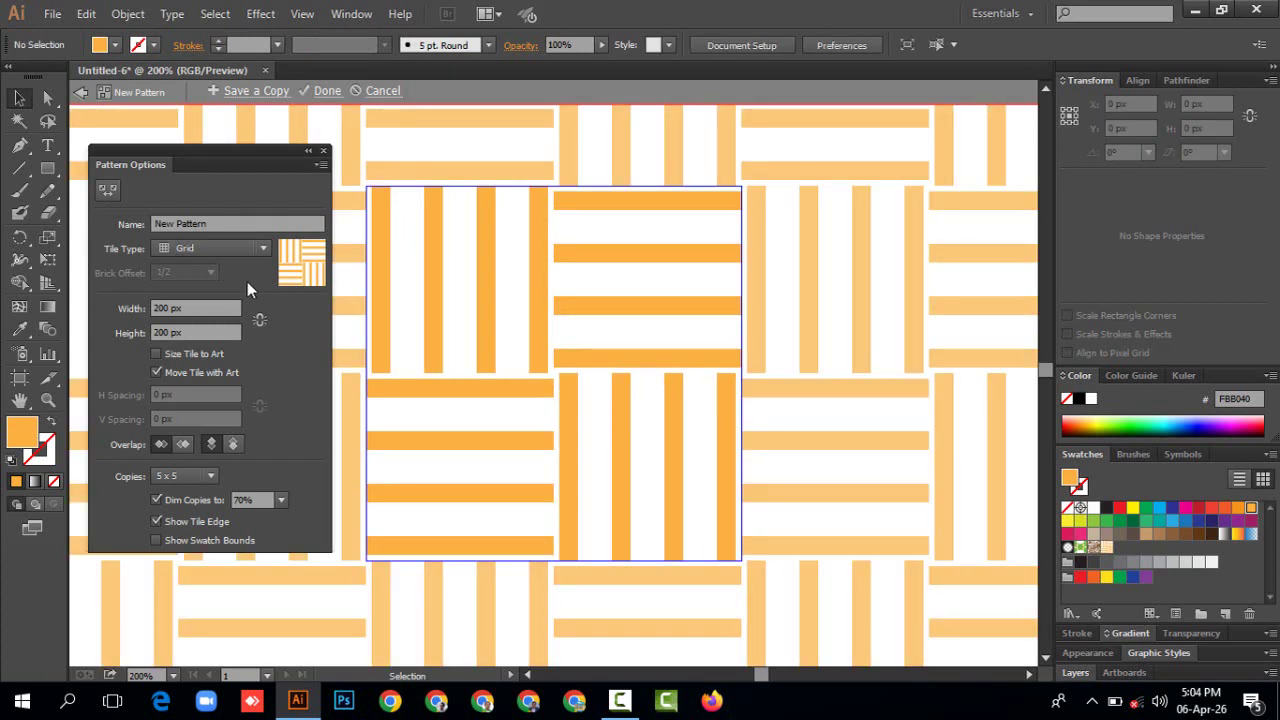
key(Escape)
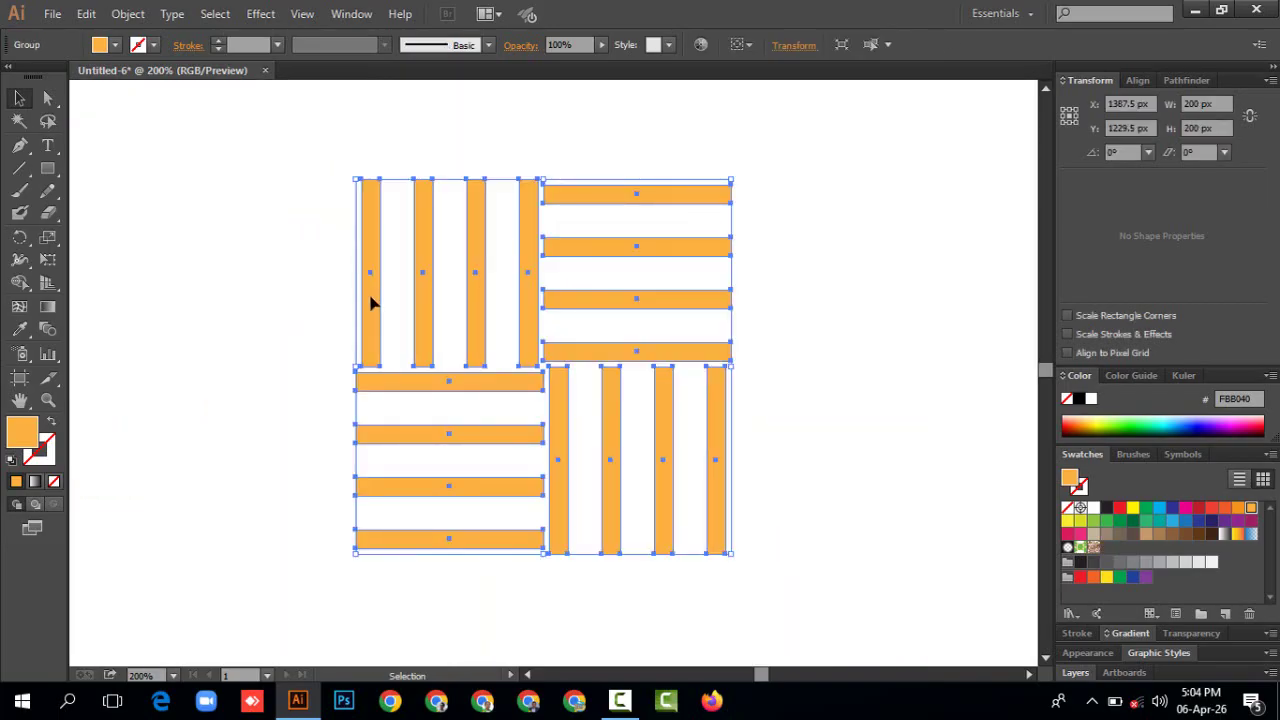
Step: Make a grid pattern swatch from the expanded bars with a tile width of 198 px and height of 199 px
click(128, 13)
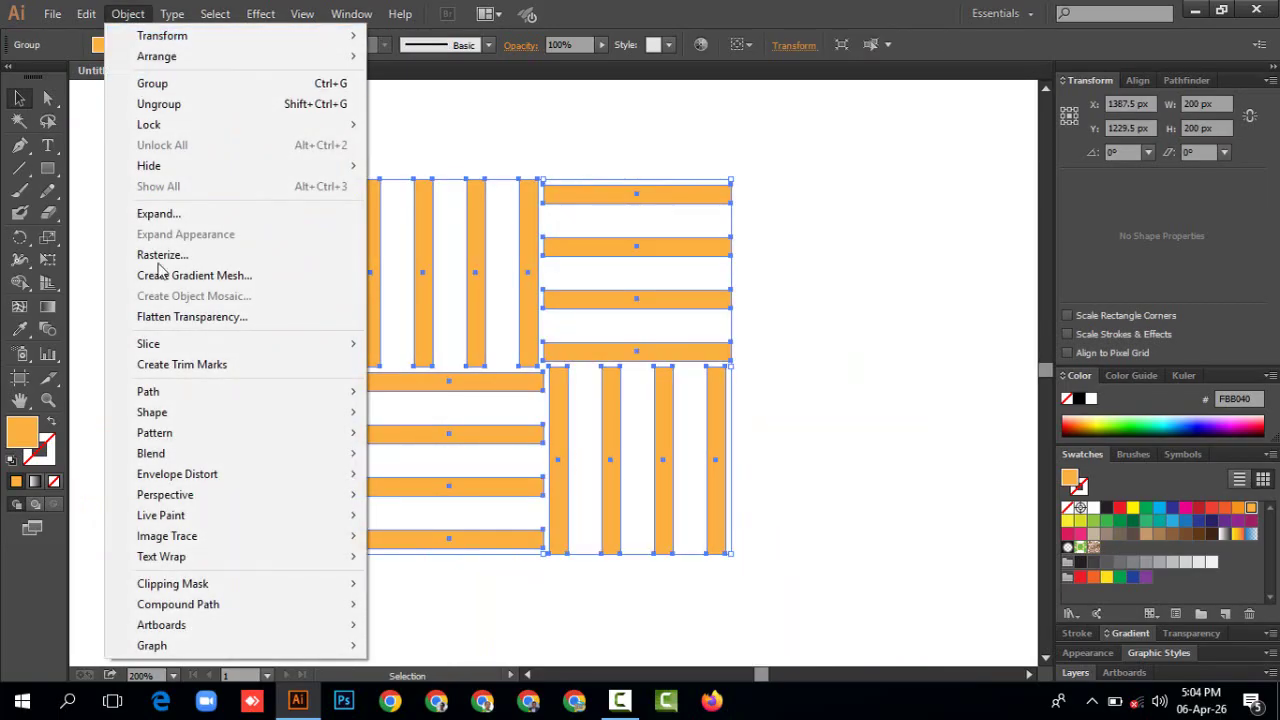
mouse_move(195, 433)
click(410, 432)
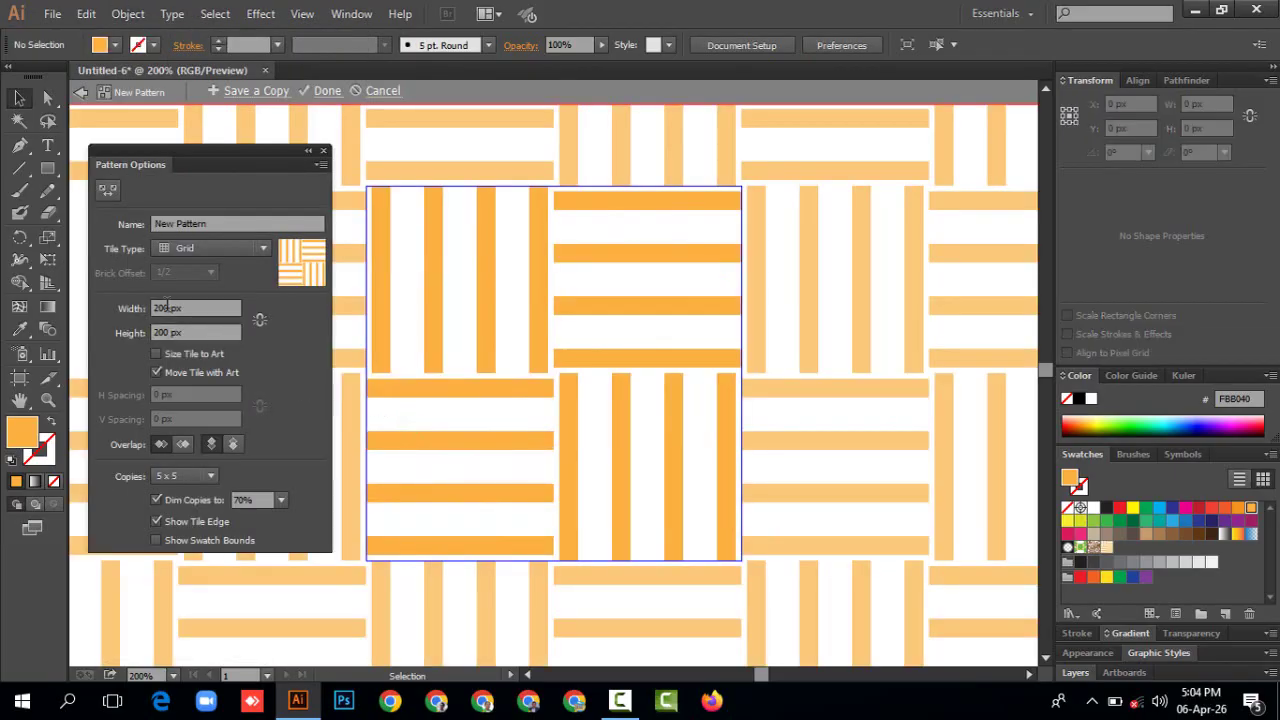
click(167, 308)
text(198)
double_click(165, 332)
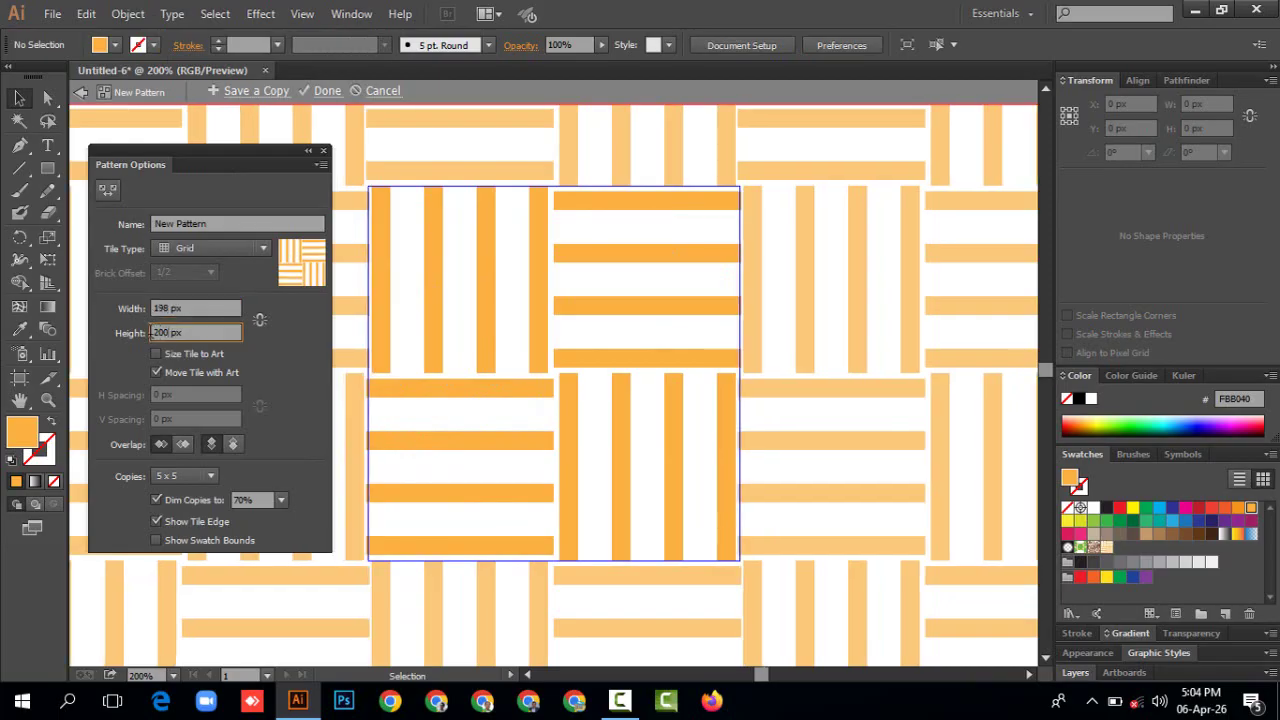
text(199)
click(325, 91)
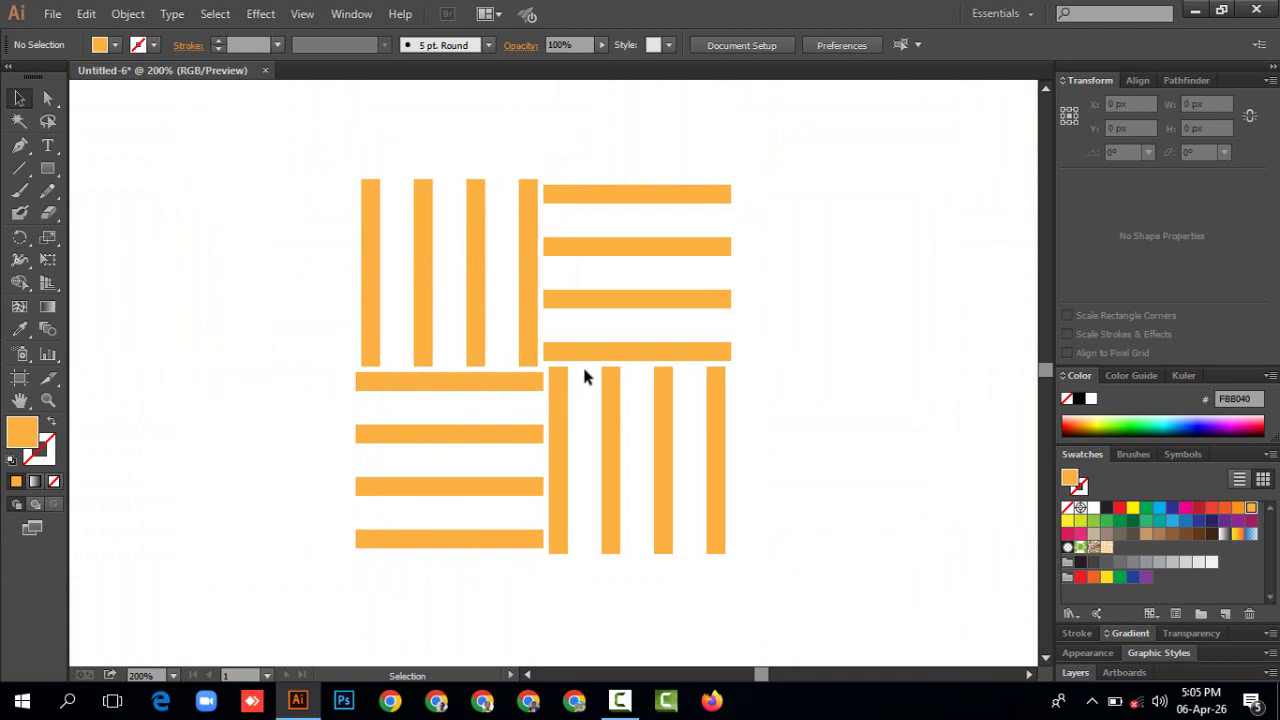
Step: Draw a circle about 413 px in diameter on the empty area below the bar arrangement
key(ctrl+minus)
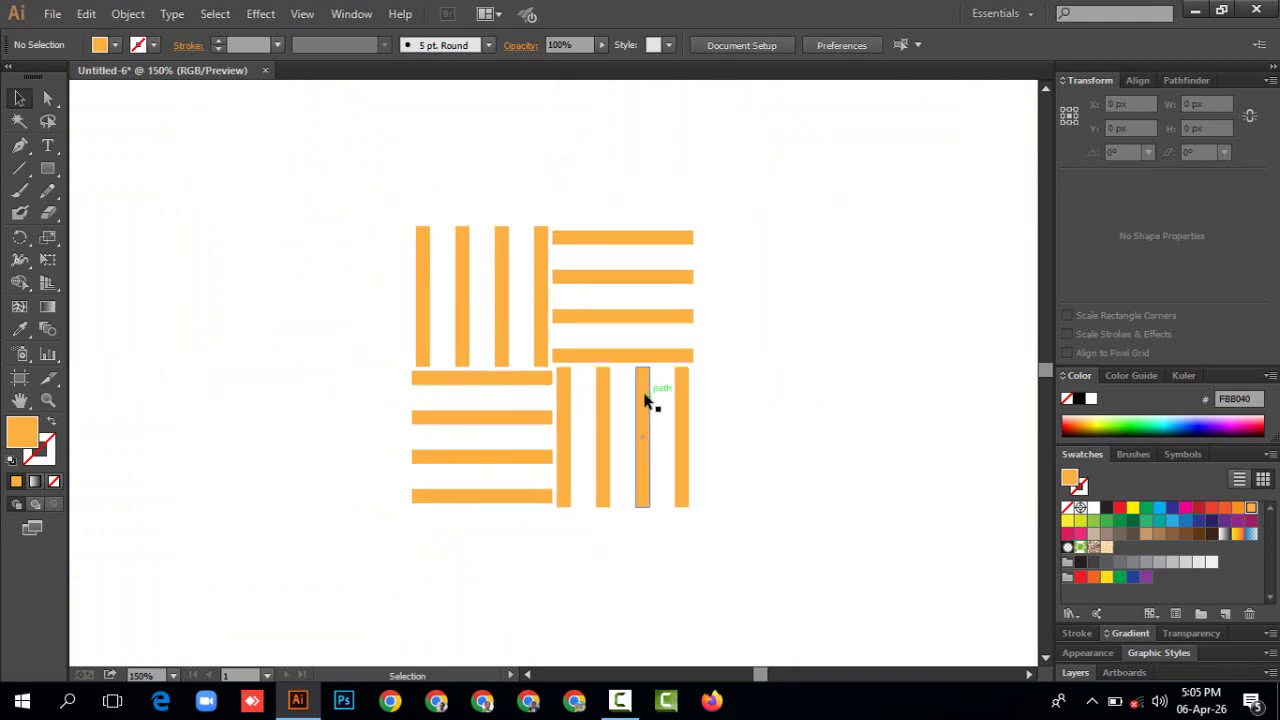
click(47, 168)
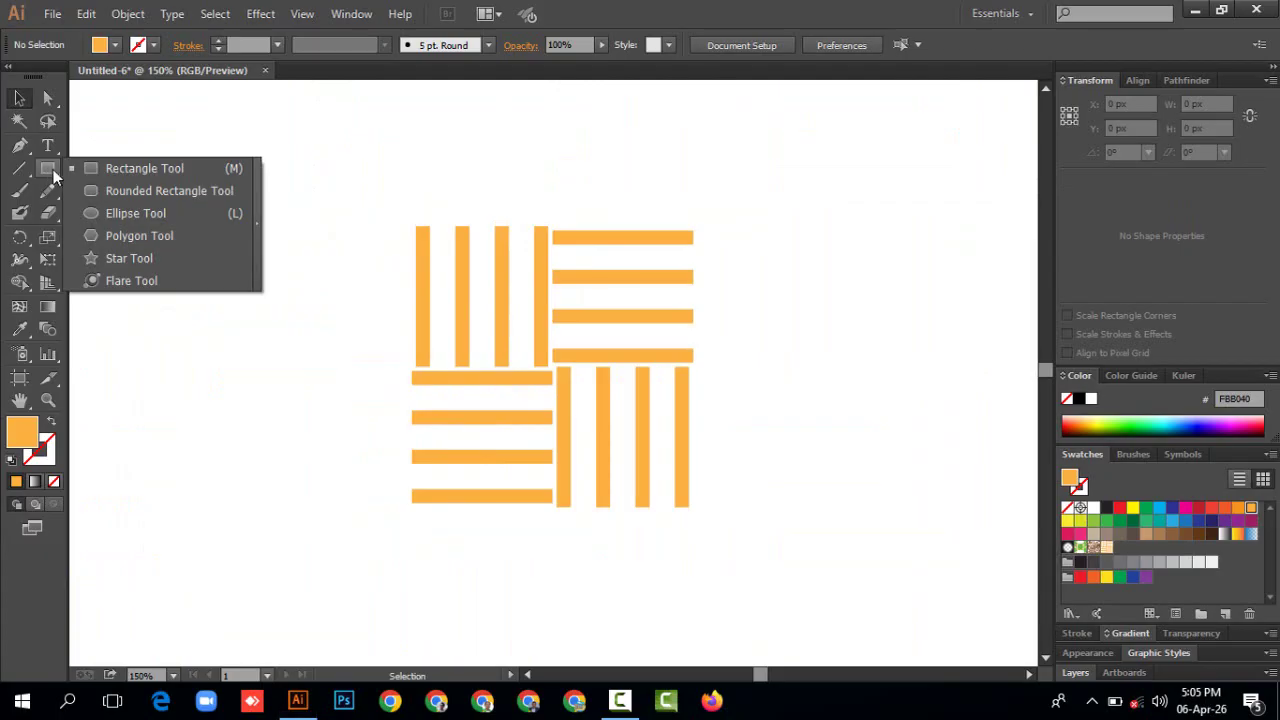
click(90, 213)
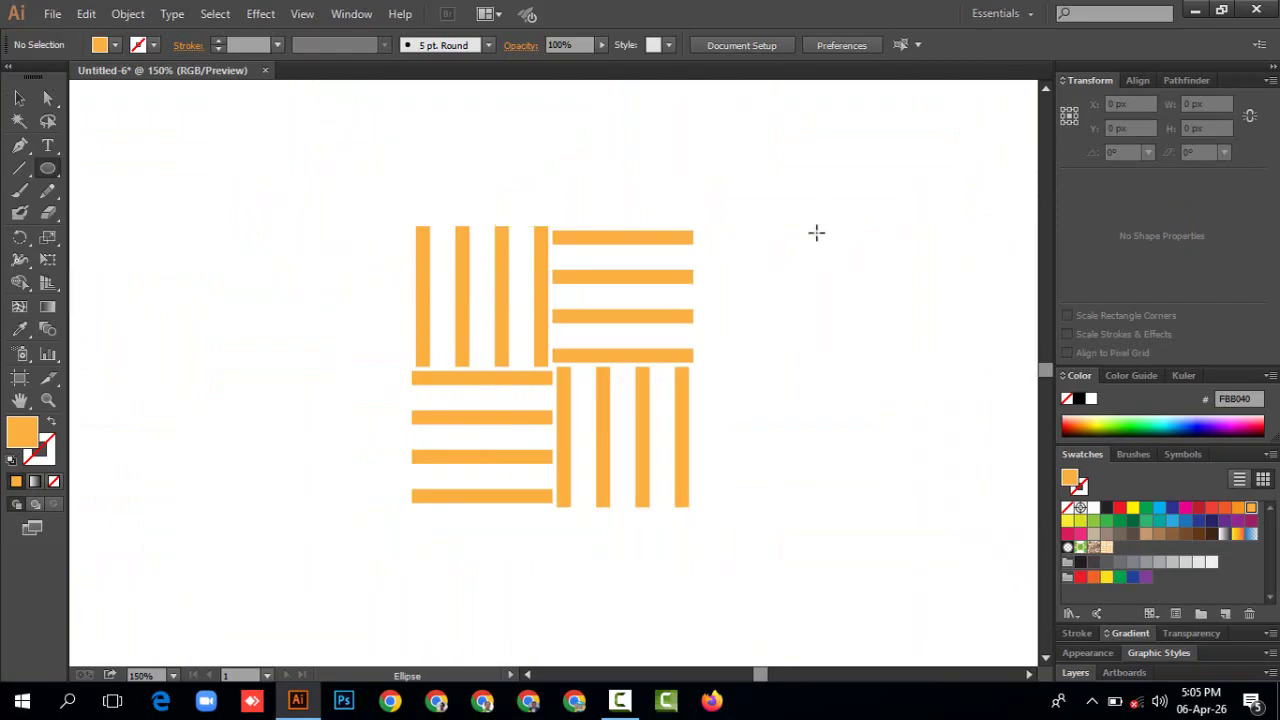
scroll(812, 255, down, 8)
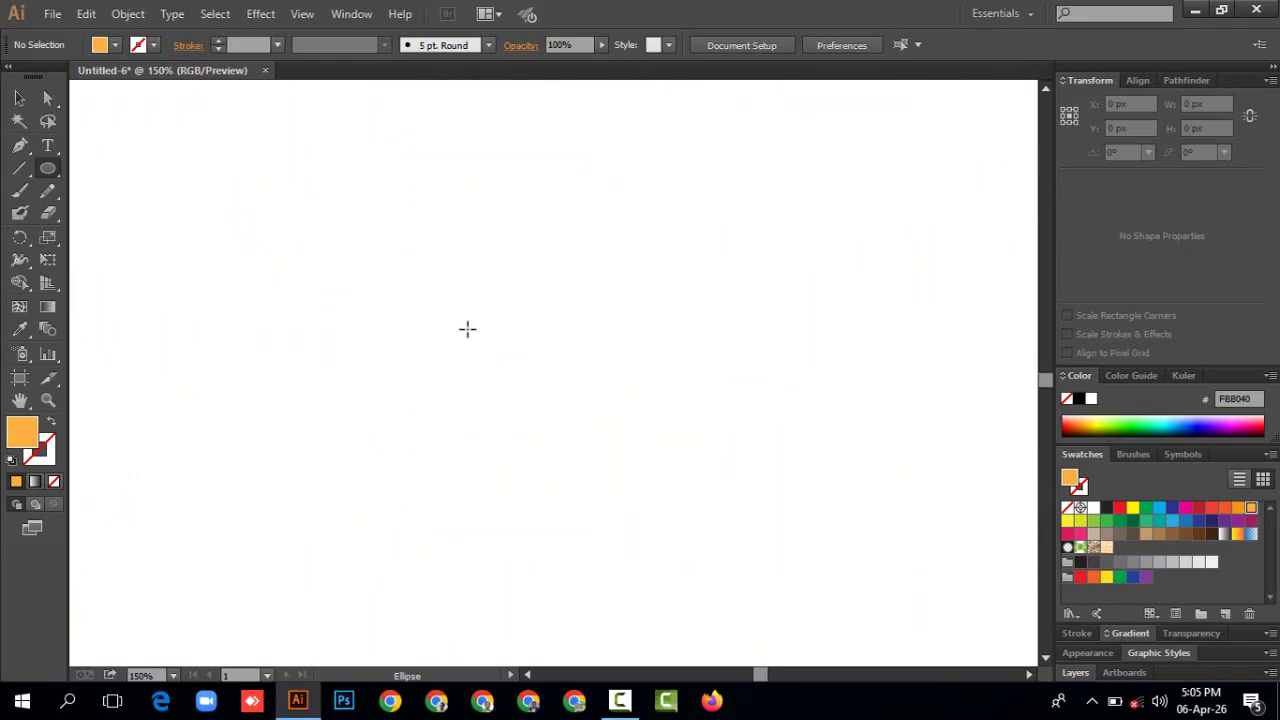
drag(377, 261, 668, 434)
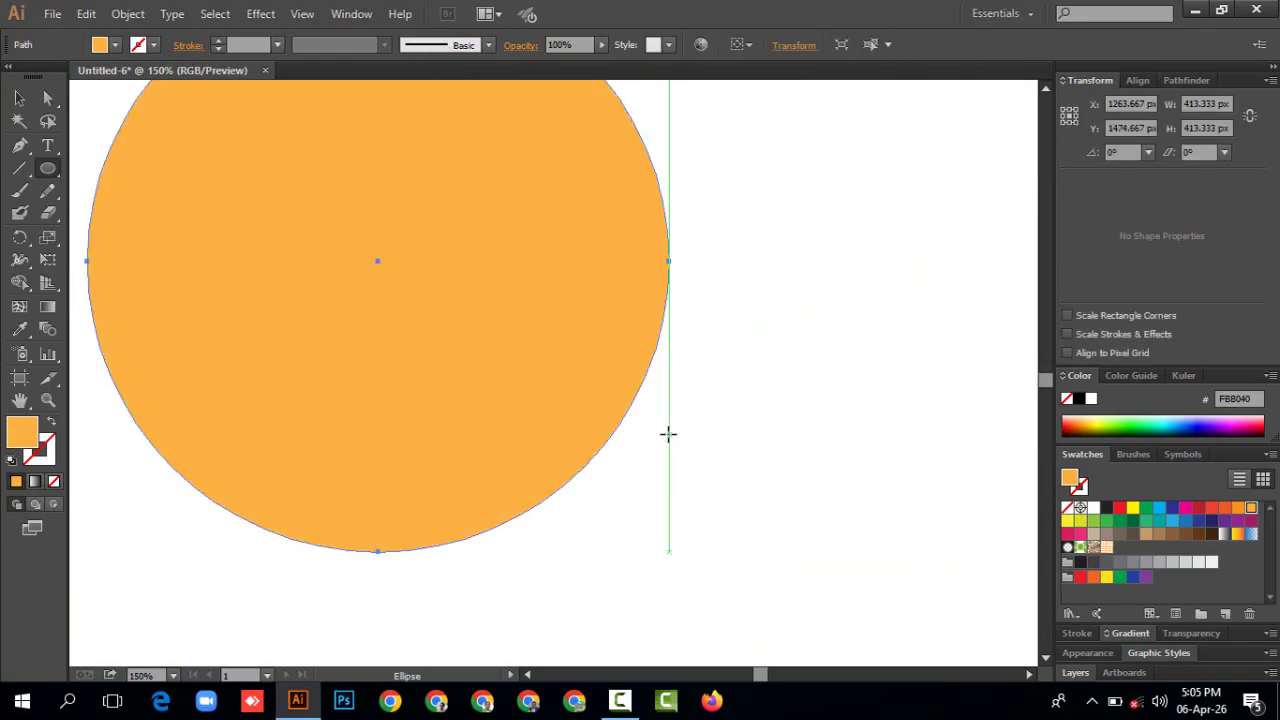
Step: Fill the circle with the new bar pattern swatch
scroll(226, 186, up, 4)
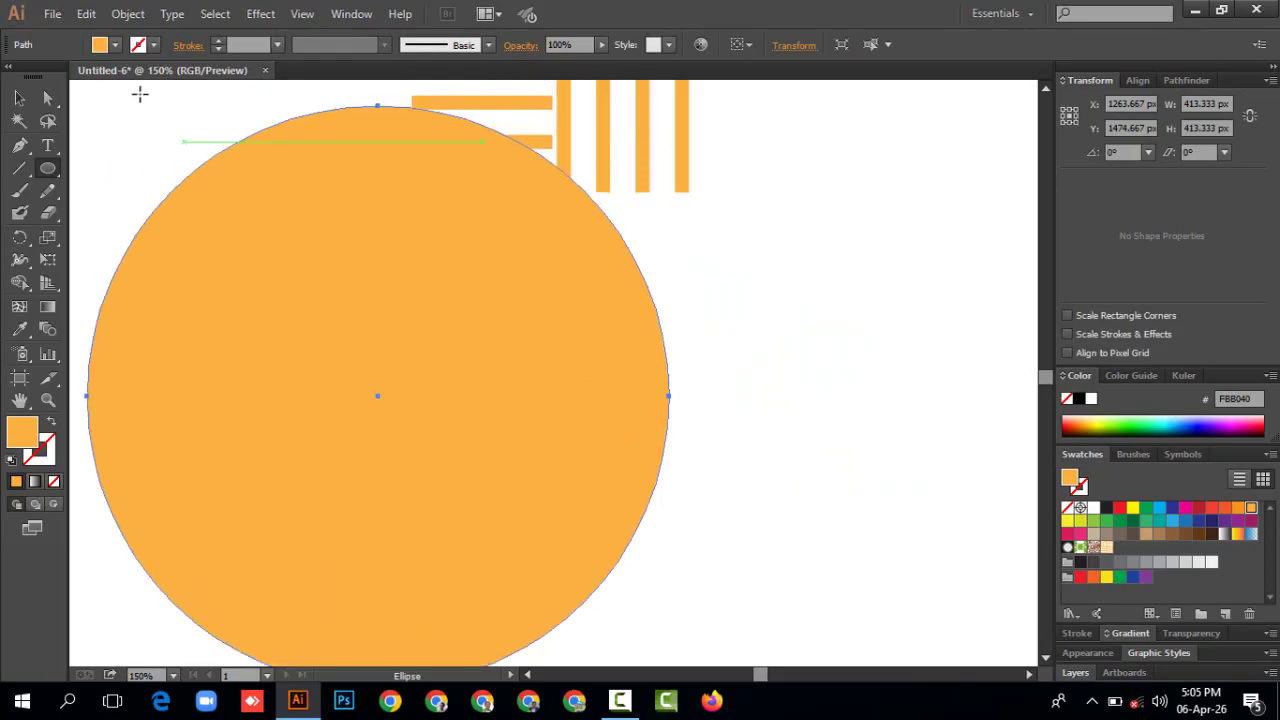
click(115, 45)
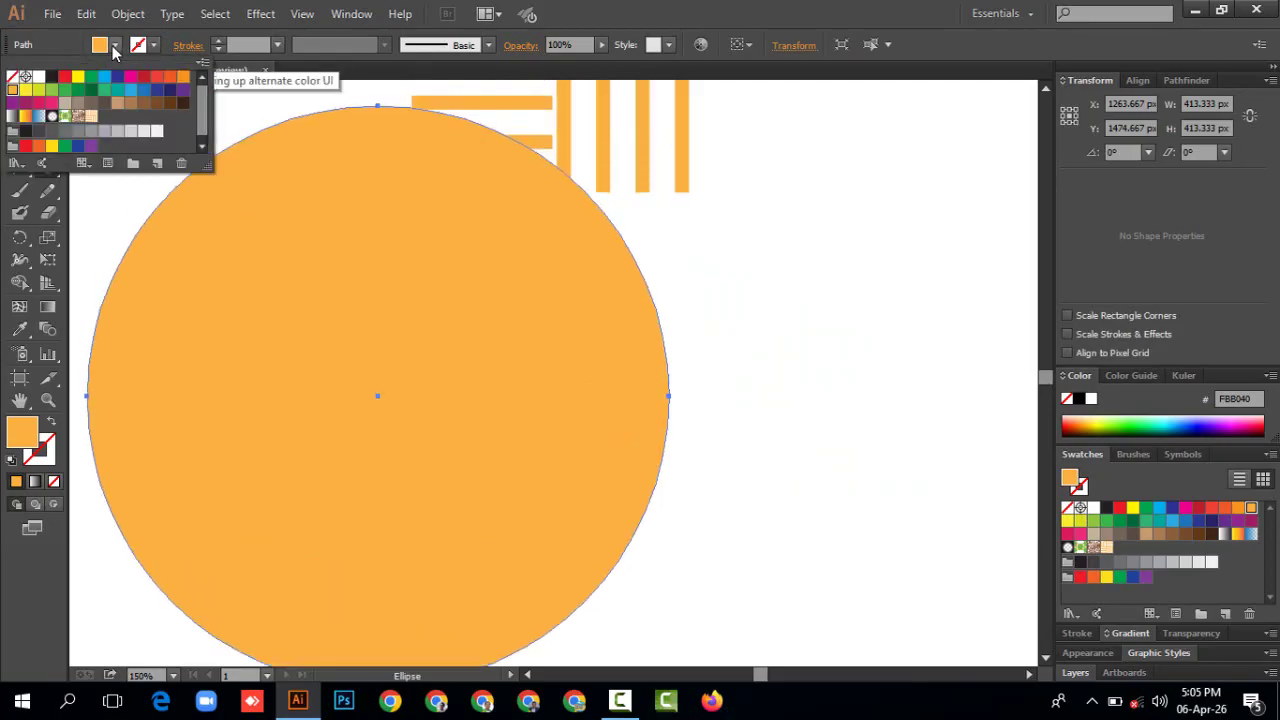
click(91, 116)
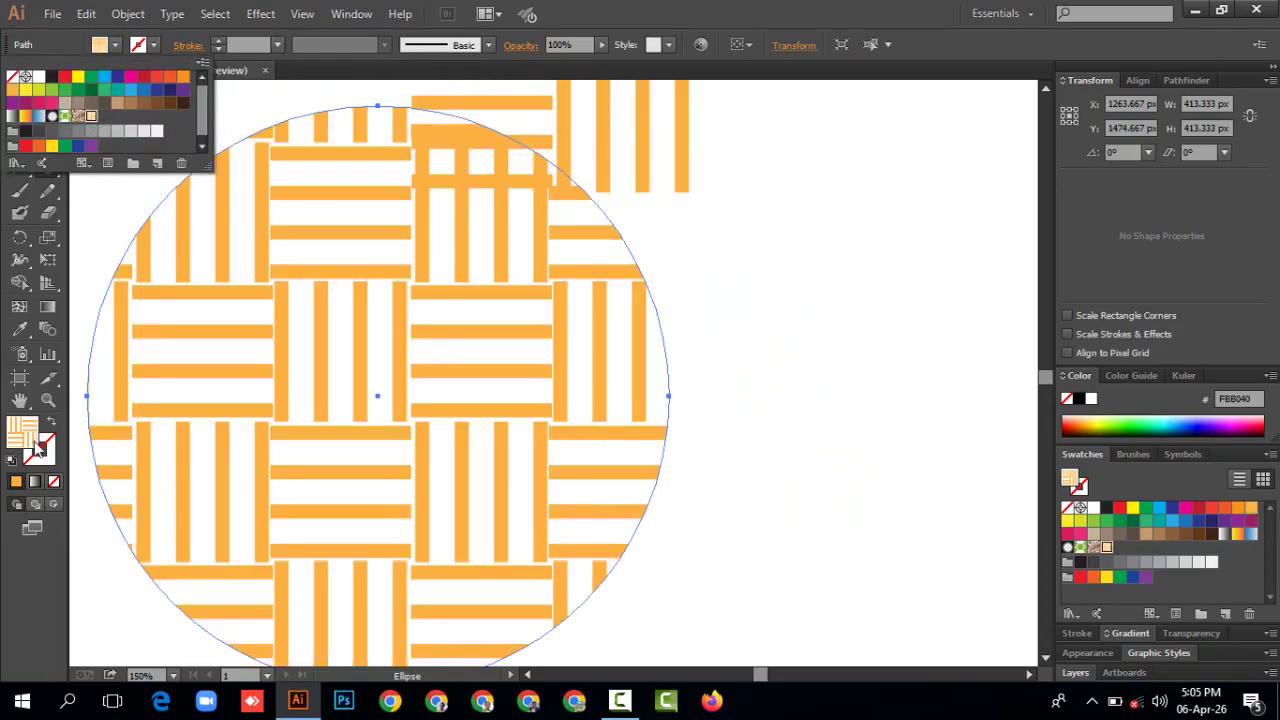
key(Escape)
scroll(366, 429, up, 2)
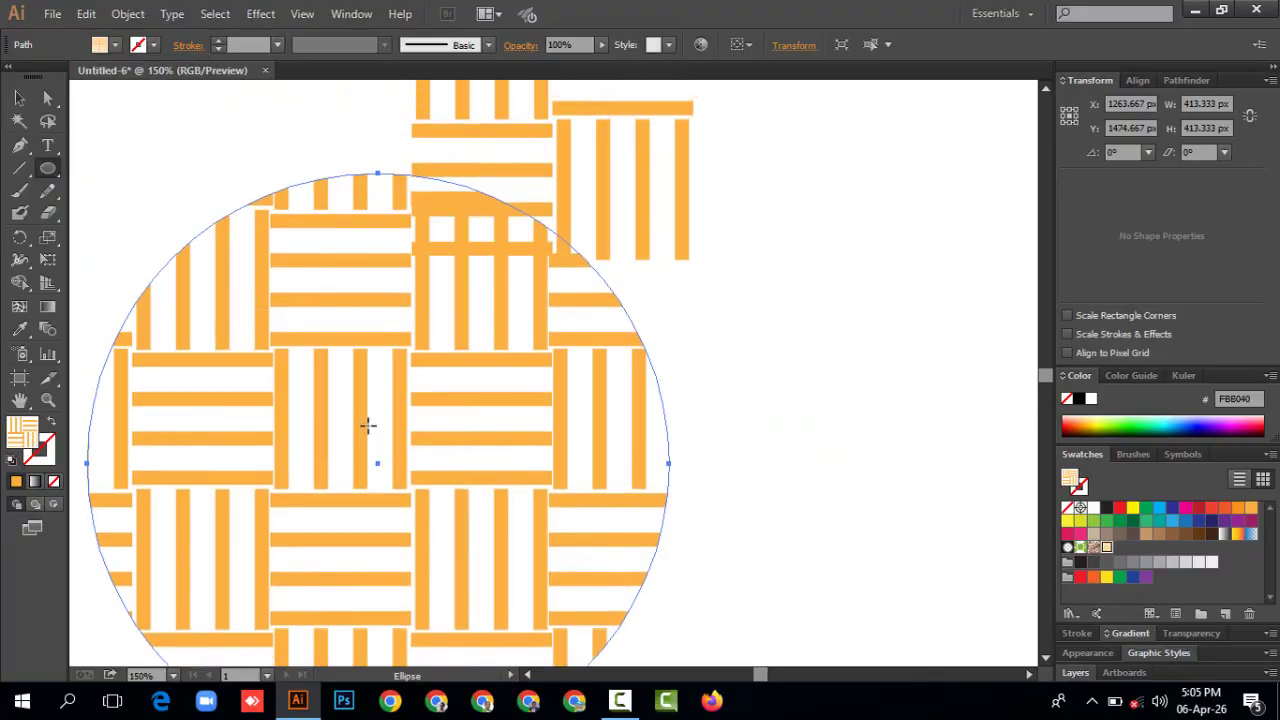
key(ctrl+minus)
scroll(391, 386, up, 1)
drag(403, 374, 626, 430)
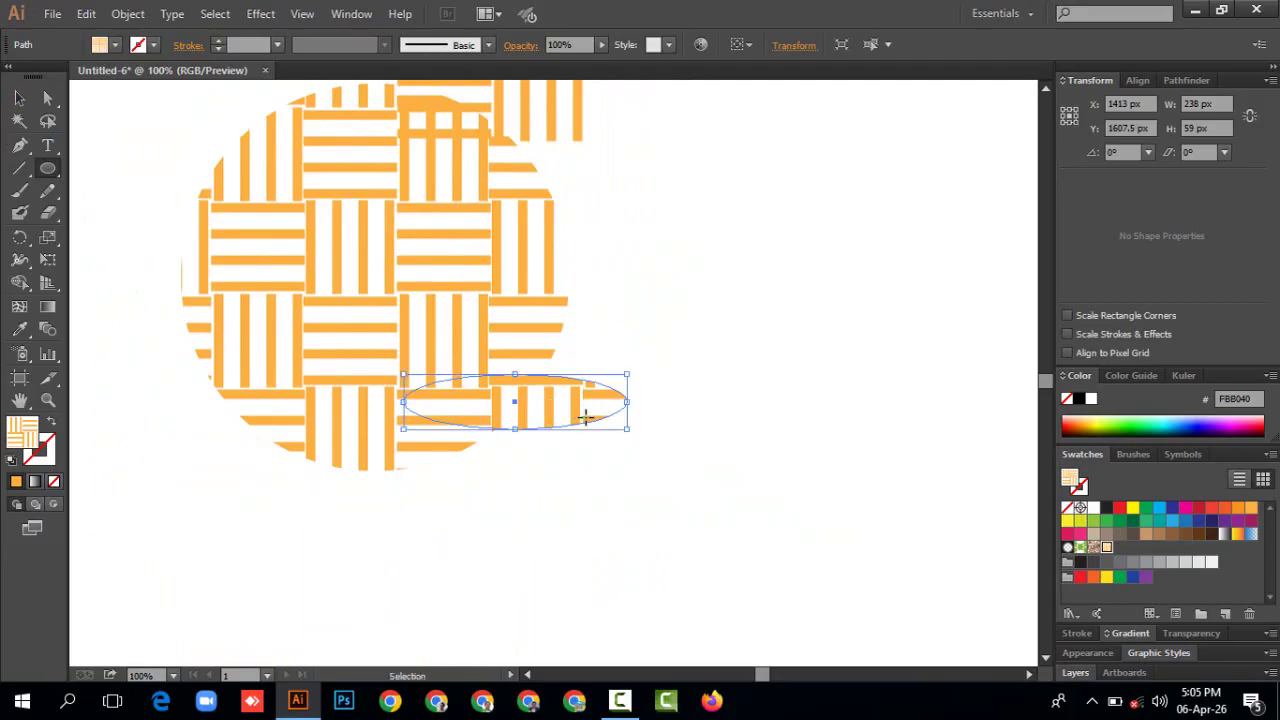
key(ctrl+z)
Step: Move the patterned circle clear of the original bars to about X 1340 px, Y 1660 px
click(19, 97)
drag(400, 331, 757, 462)
scroll(700, 429, down, 1)
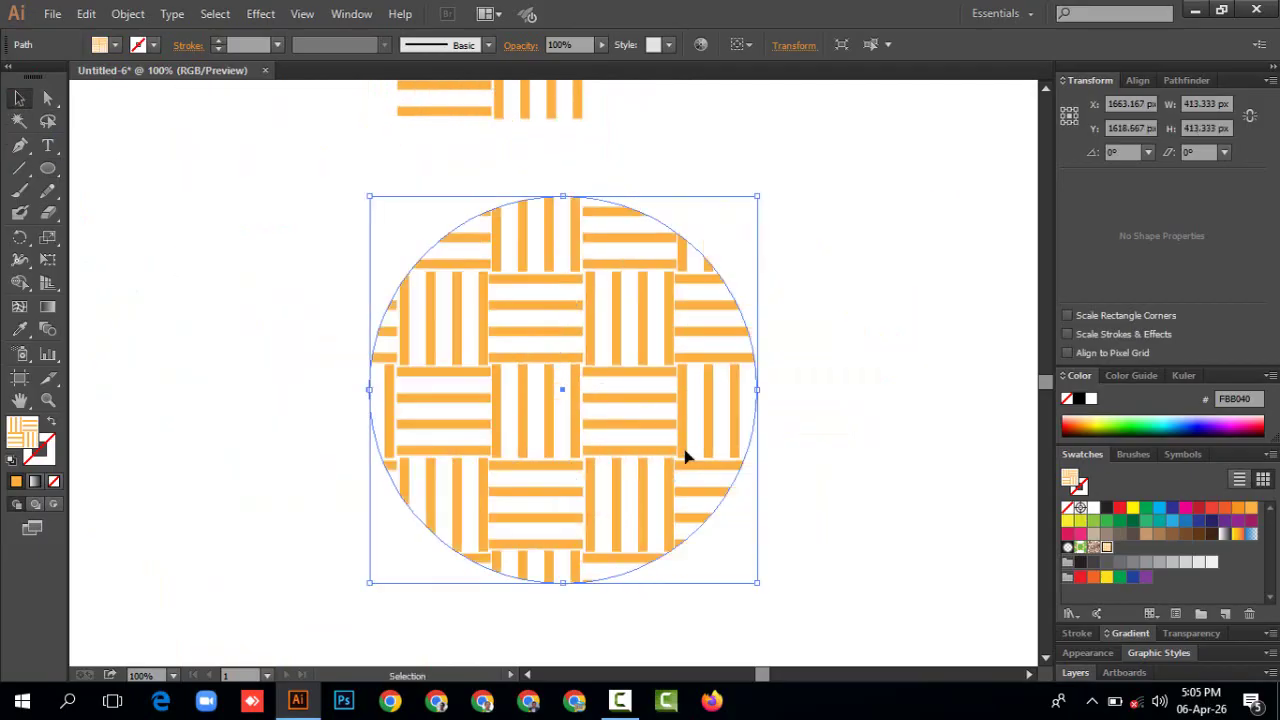
scroll(757, 451, down, 2)
drag(654, 419, 530, 460)
scroll(656, 480, up, 2)
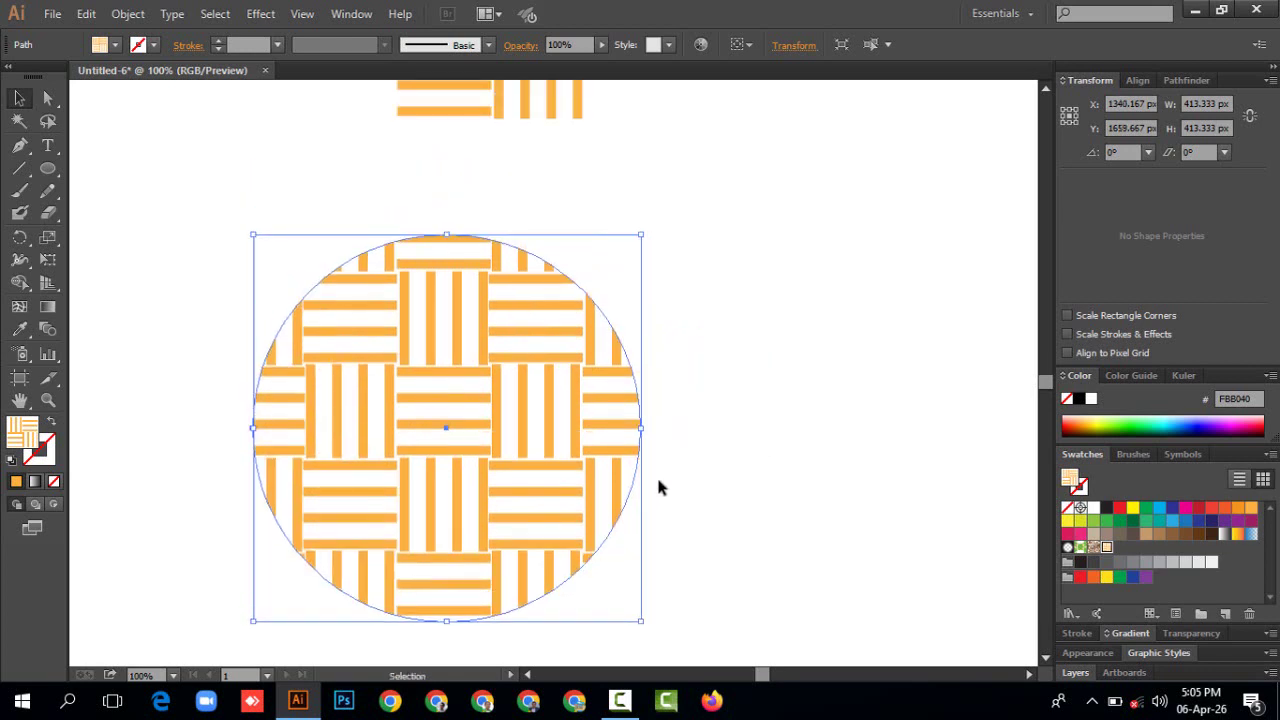
Step: Place a copy of the patterned circle to its right and move the original to about X 1312 px
drag(638, 451, 735, 451)
scroll(791, 452, up, 1)
drag(626, 489, 924, 438)
drag(551, 403, 424, 408)
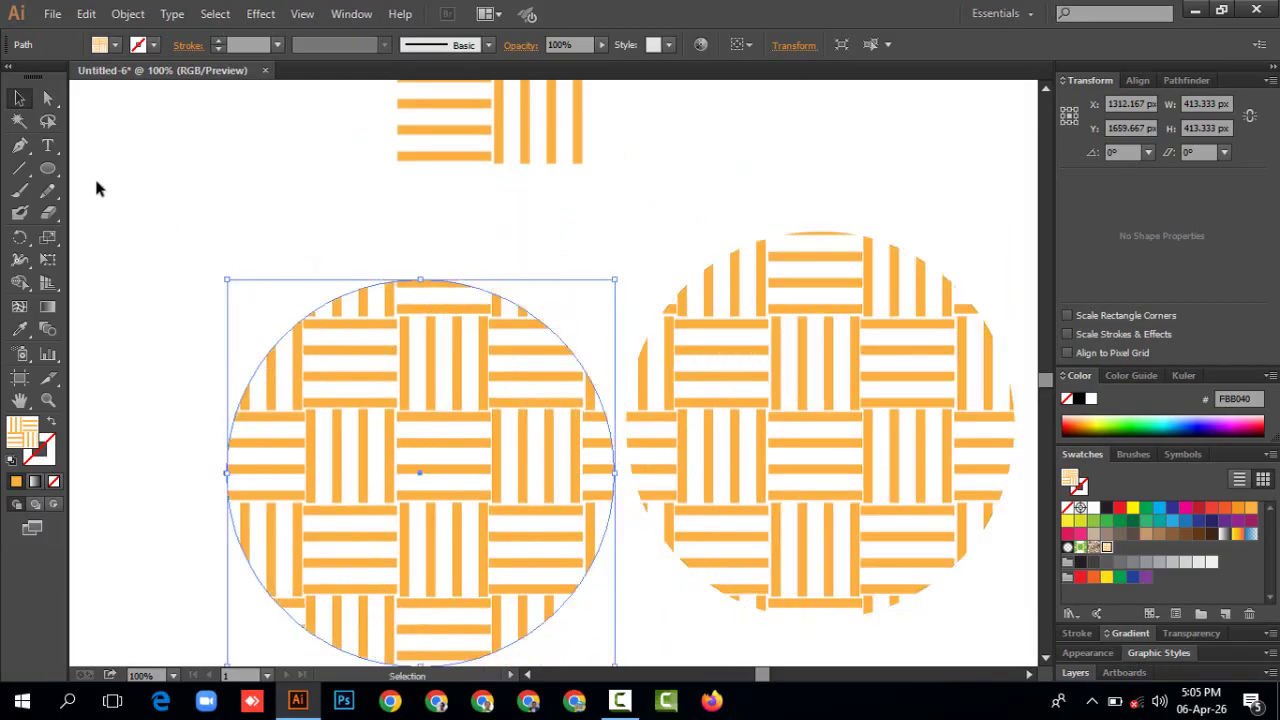
Step: Draw a pattern-filled hexagon about 246 by 257 px in the empty area above the left patterned circle
drag(47, 168, 93, 235)
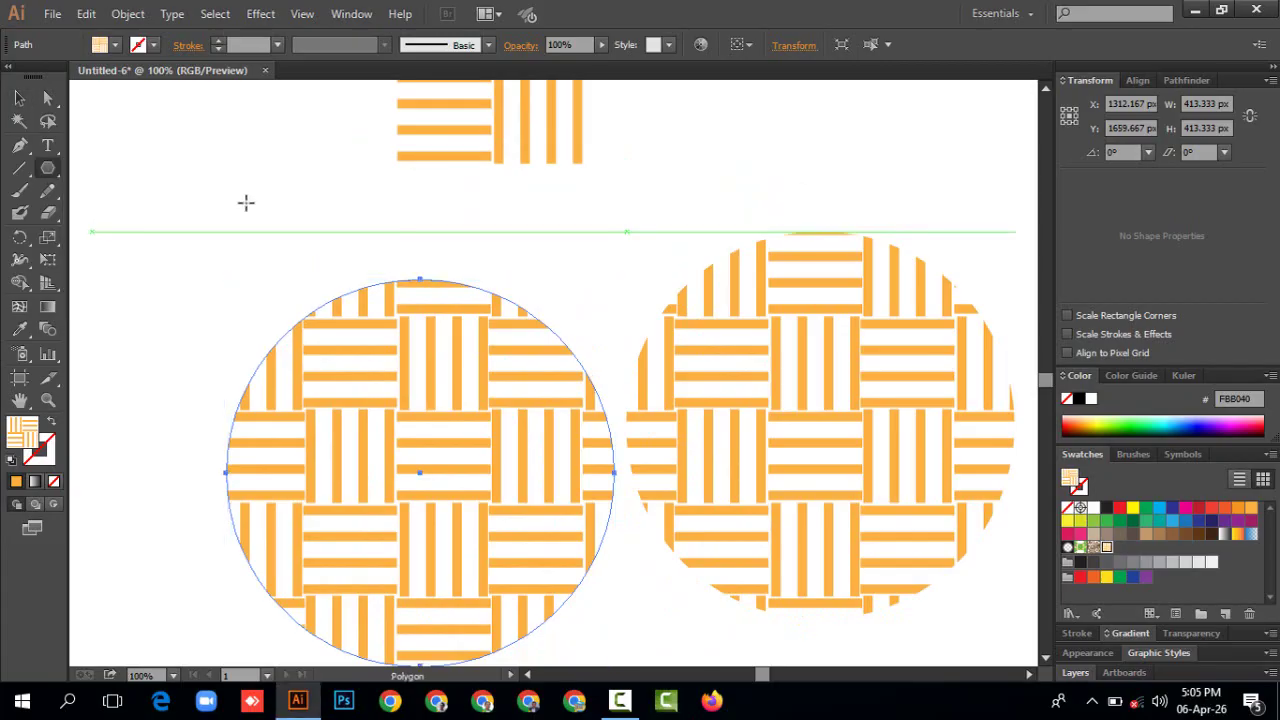
scroll(275, 186, up, 2)
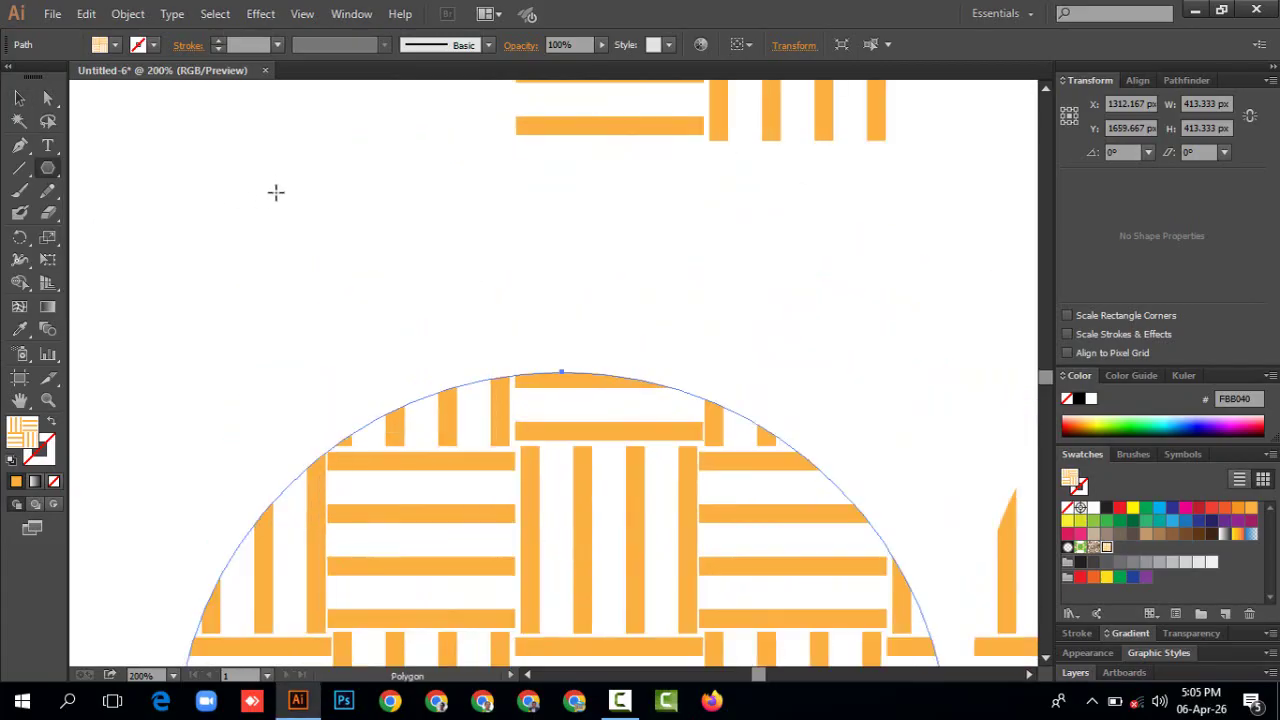
drag(151, 160, 340, 318)
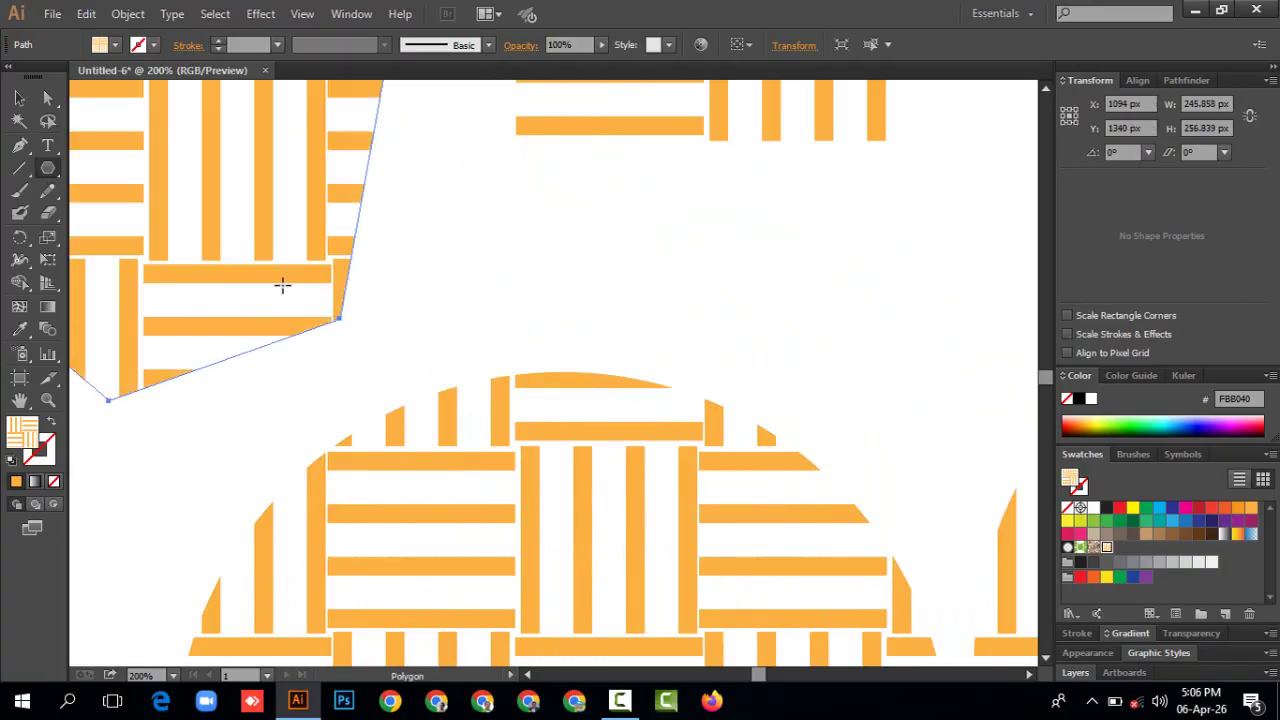
Step: Move the patterned hexagon to about X 1167 px, Y 1380 px, between the bar arrangement and the left circle
click(19, 98)
drag(286, 272, 422, 346)
scroll(619, 335, down, 2)
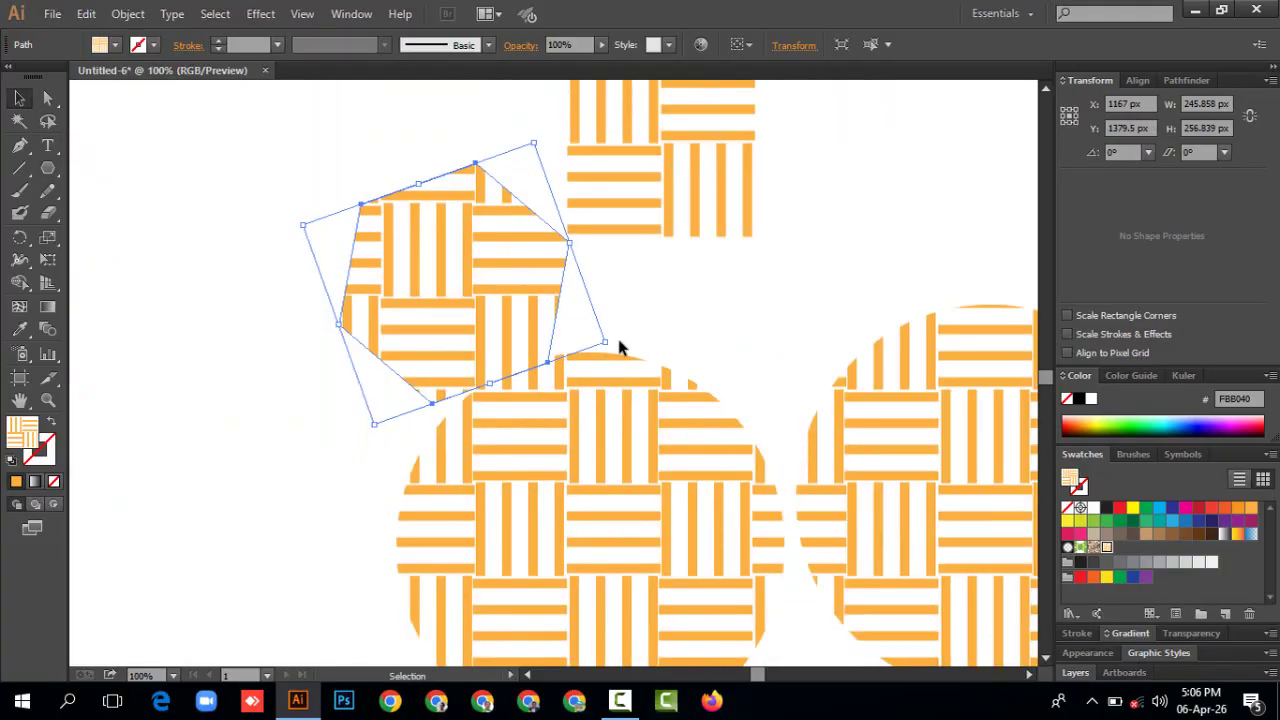
Step: Reposition the two patterned circles side by side, the left at about X 1059, Y 1645 px and the right at about X 1501, Y 1632 px
drag(666, 452, 542, 457)
scroll(713, 455, down, 2)
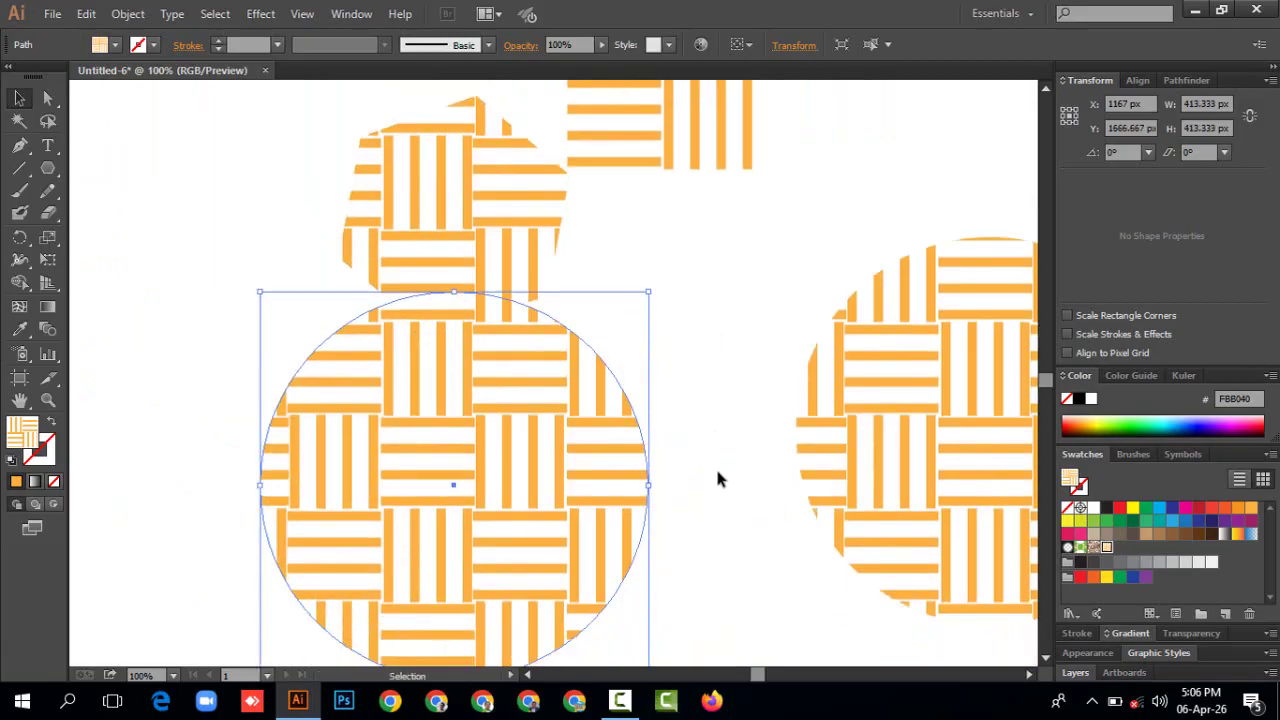
drag(871, 514, 725, 525)
drag(558, 500, 514, 486)
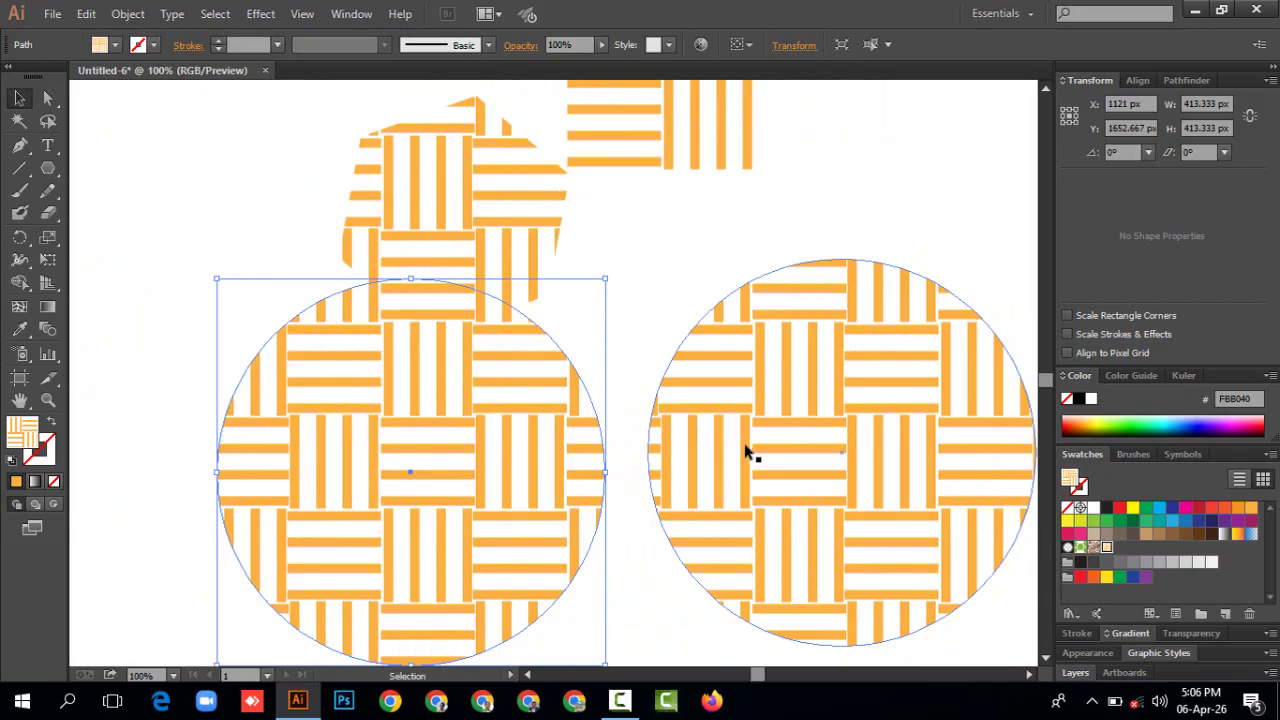
drag(748, 453, 719, 451)
drag(471, 457, 409, 449)
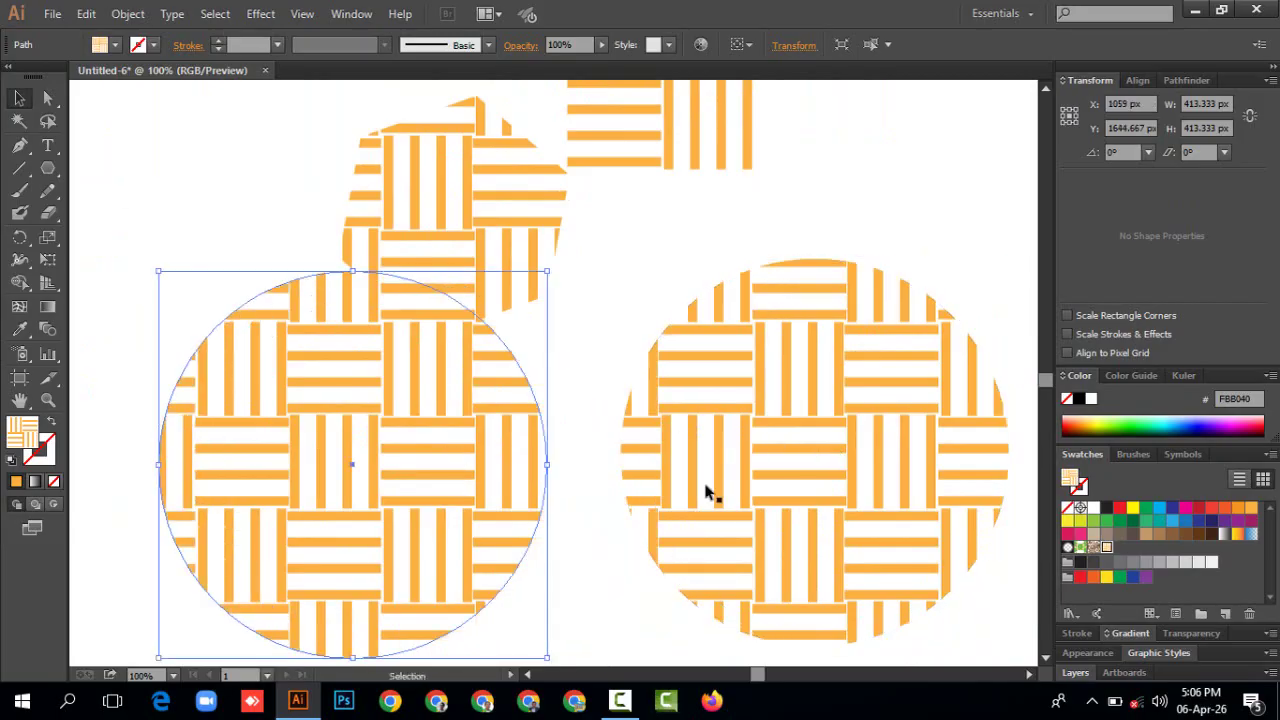
drag(706, 492, 706, 491)
scroll(706, 491, down, 1)
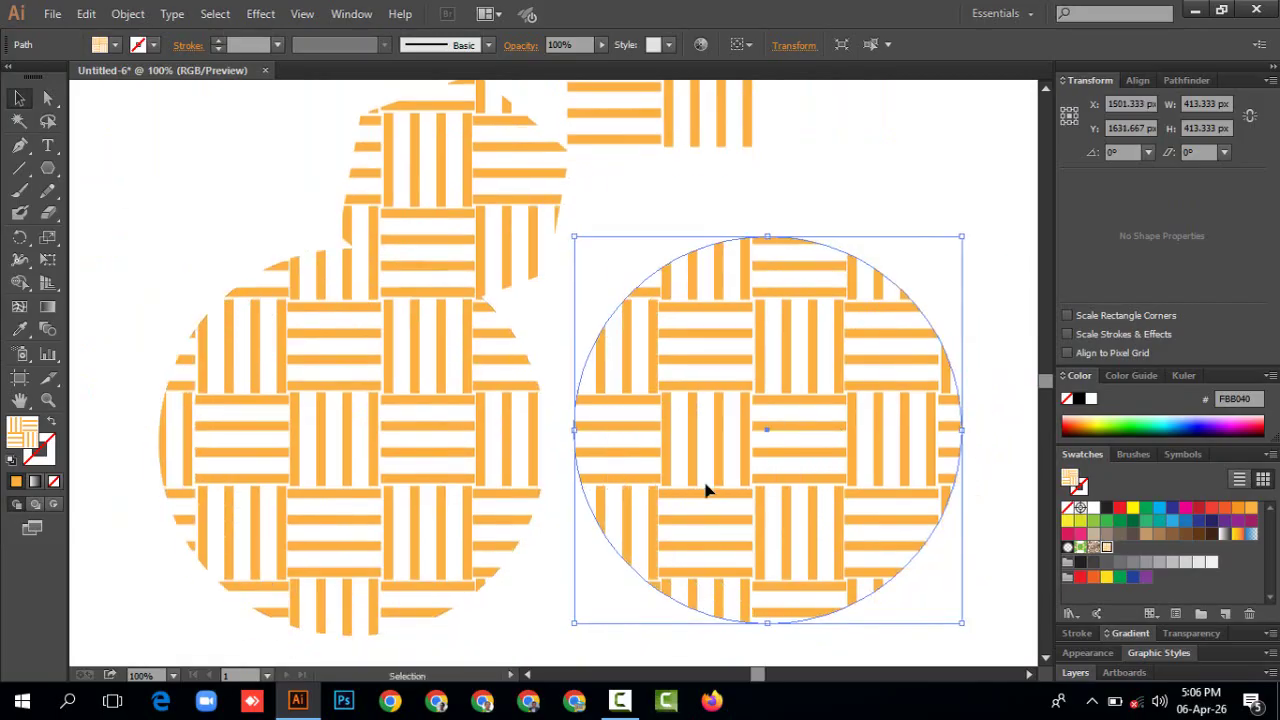
scroll(706, 490, down, 1)
scroll(678, 513, down, 1)
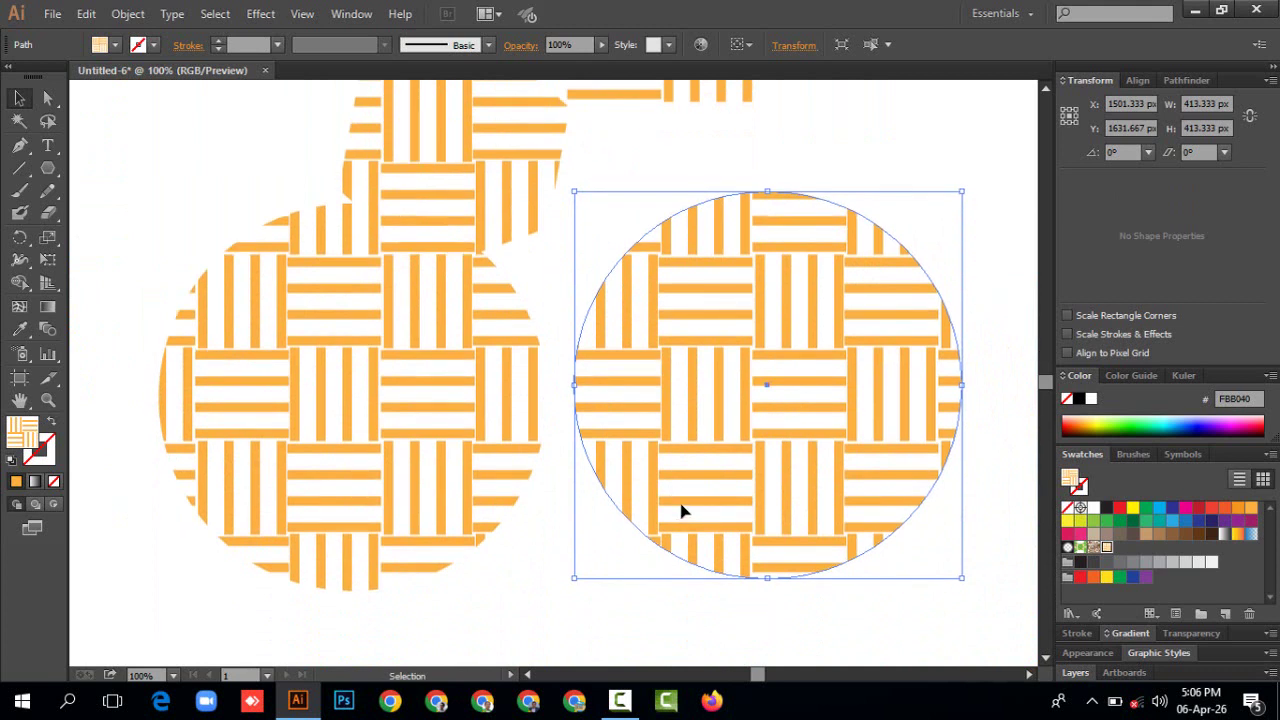
Step: Move the patterned hexagon up and to the right to about X 1209 px, Y 1349 px
scroll(680, 511, up, 2)
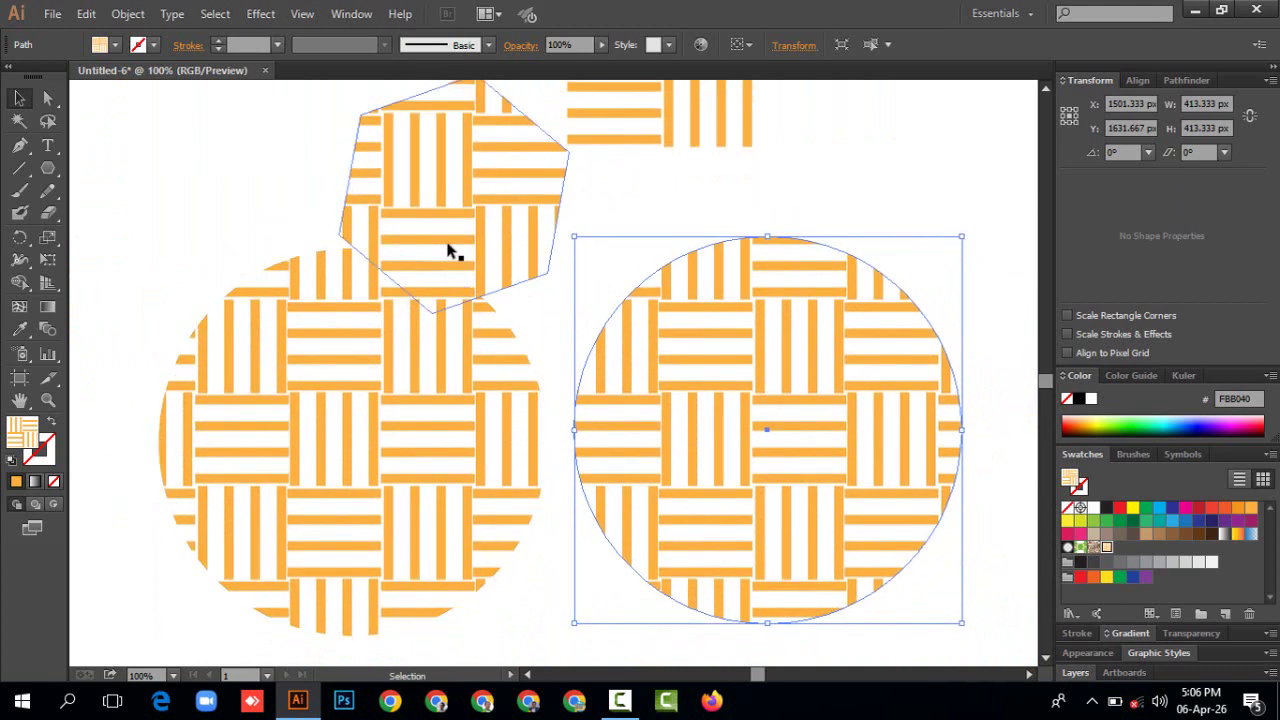
drag(447, 251, 488, 219)
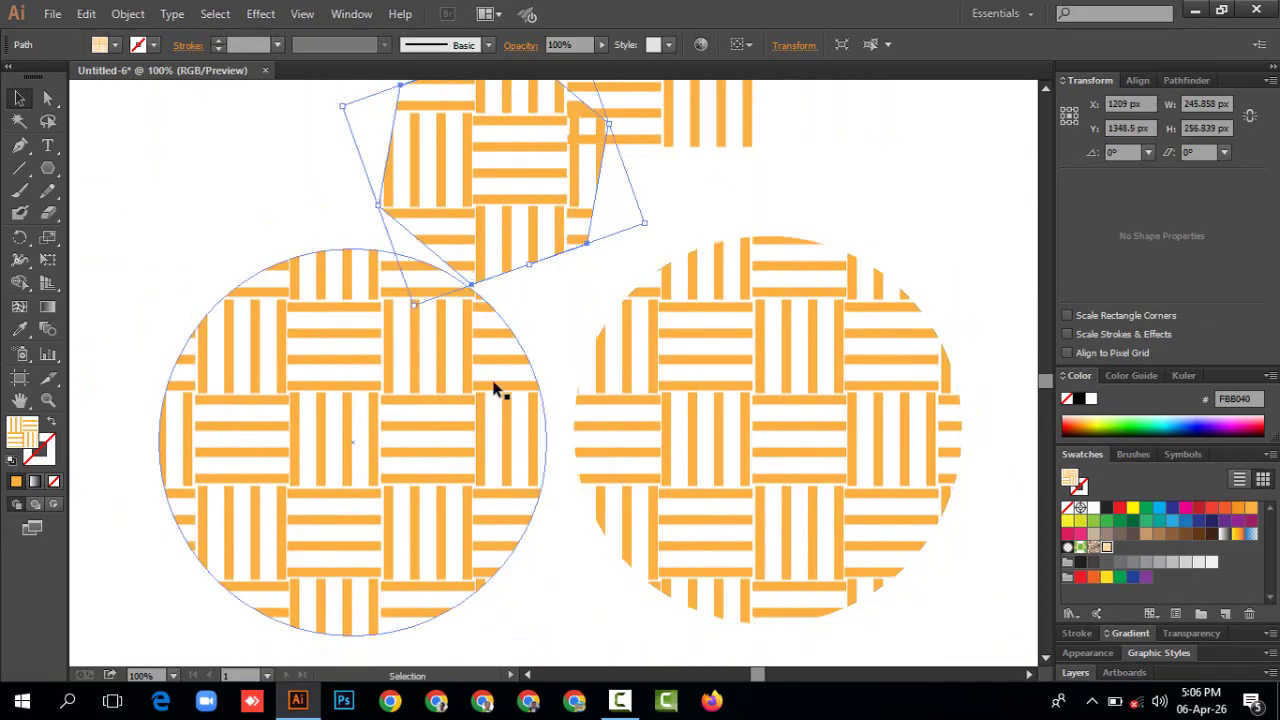
scroll(517, 388, up, 3)
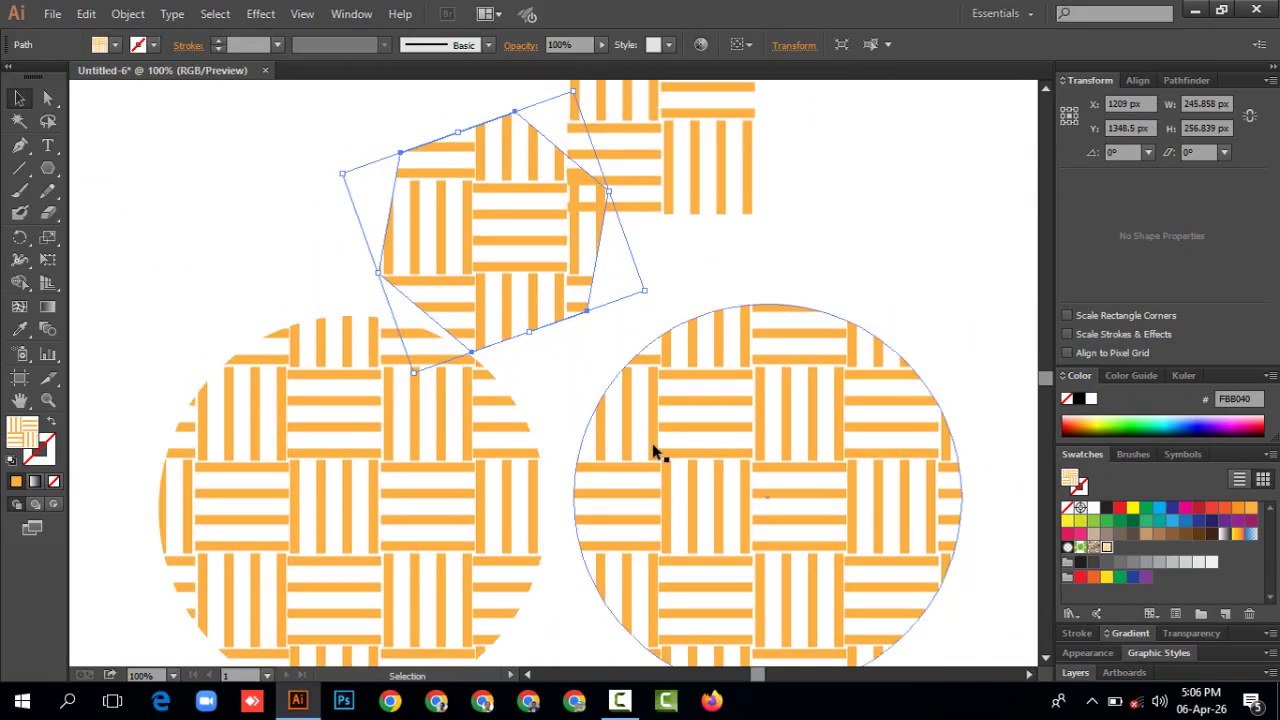